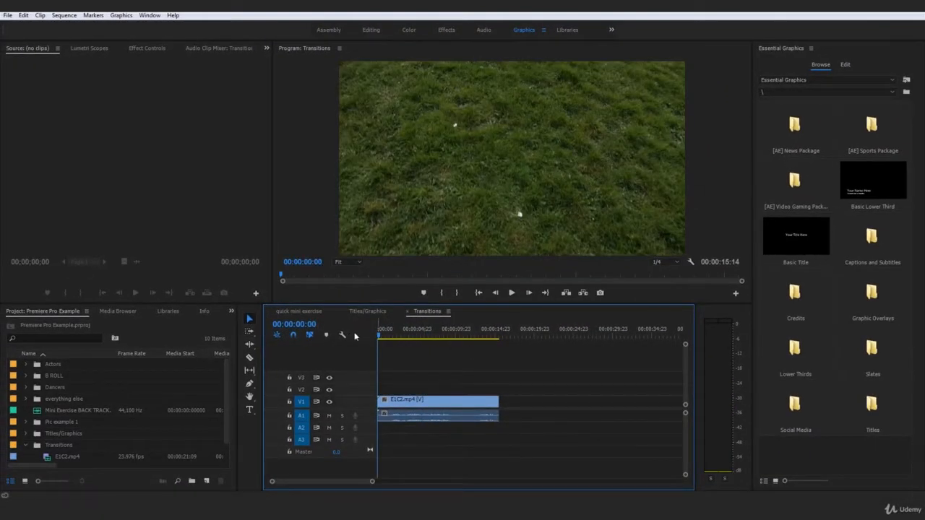
- Show the effects list and expand the Video Transitions category
left_click(203, 311)
left_click(215, 312)
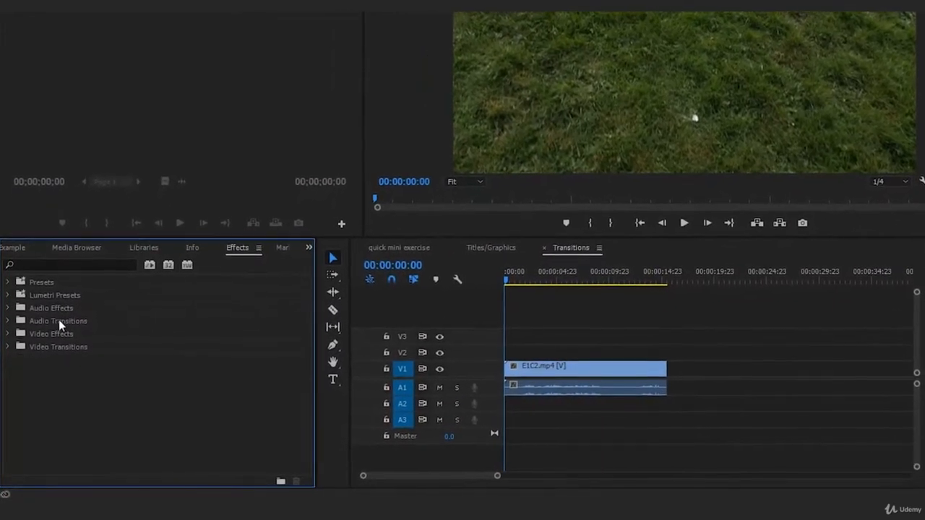
left_click(62, 324)
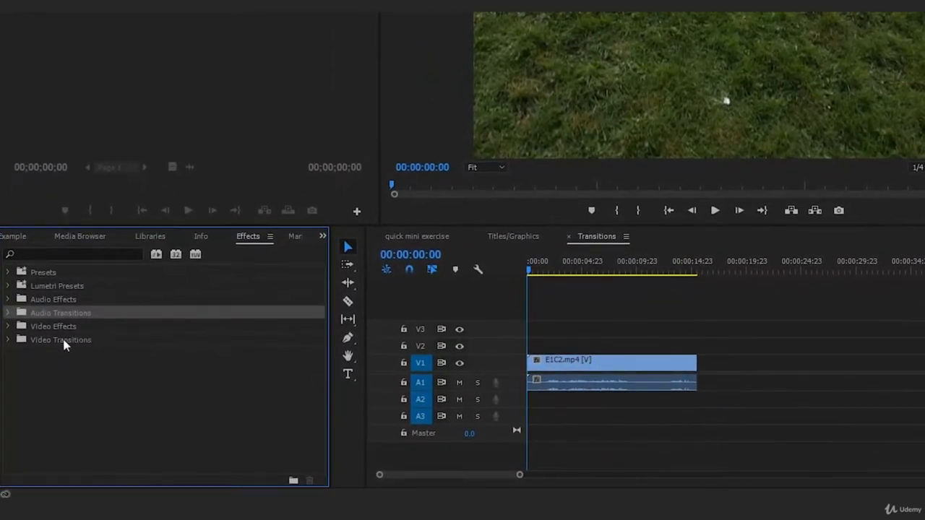
left_click(64, 343)
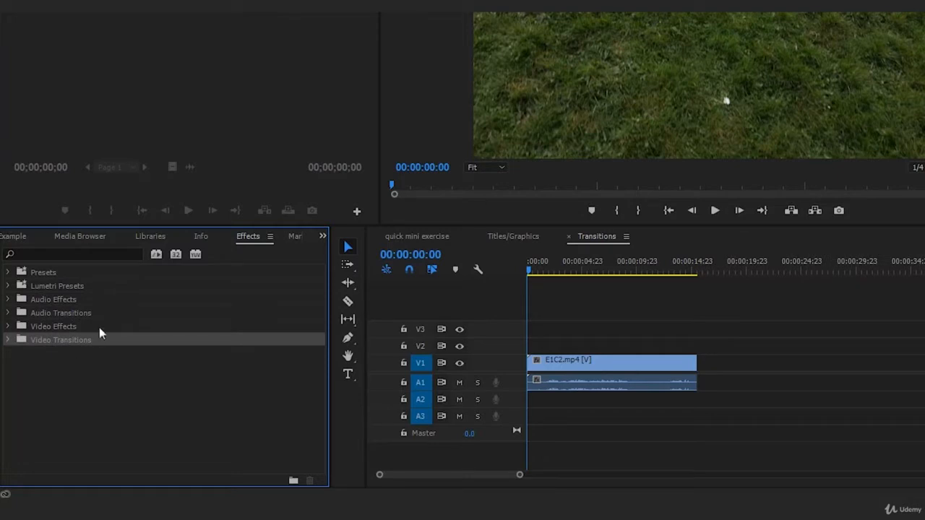
left_click(8, 340)
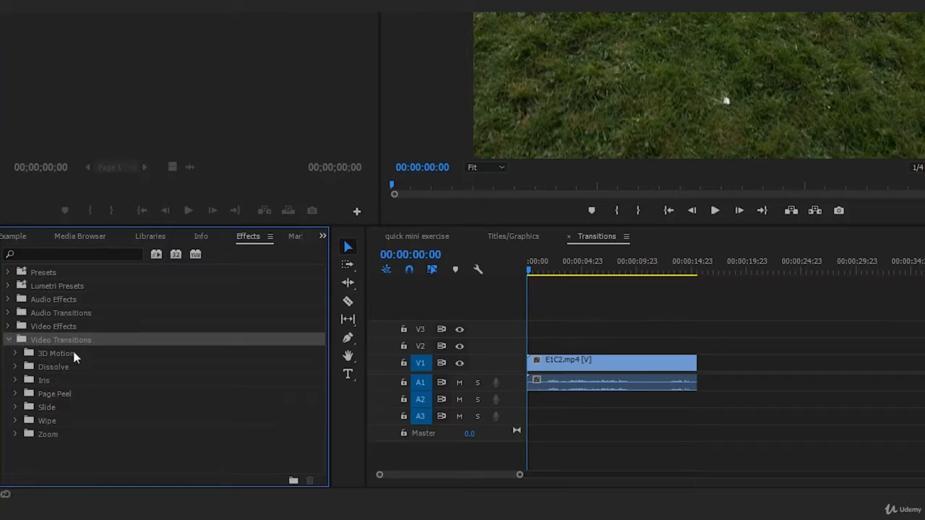
- Expand the Crossfade group under Audio Transitions and select the Constant Power transition
left_click(9, 313)
left_click(57, 327)
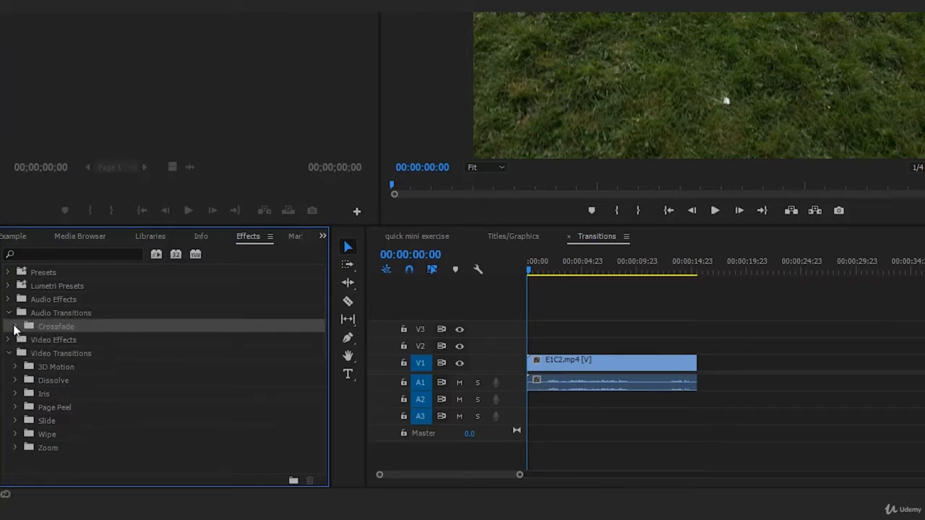
left_click(15, 326)
left_click(92, 344)
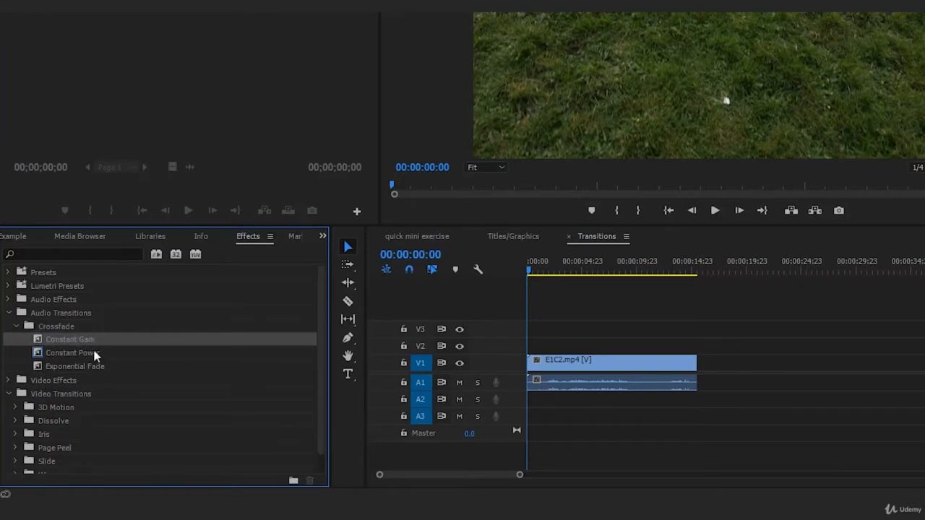
left_click(92, 354)
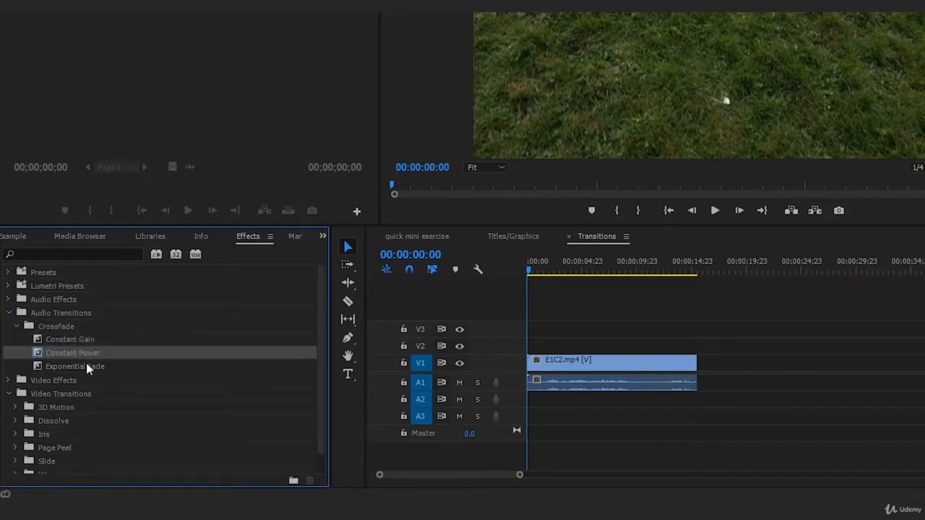
left_click(85, 370)
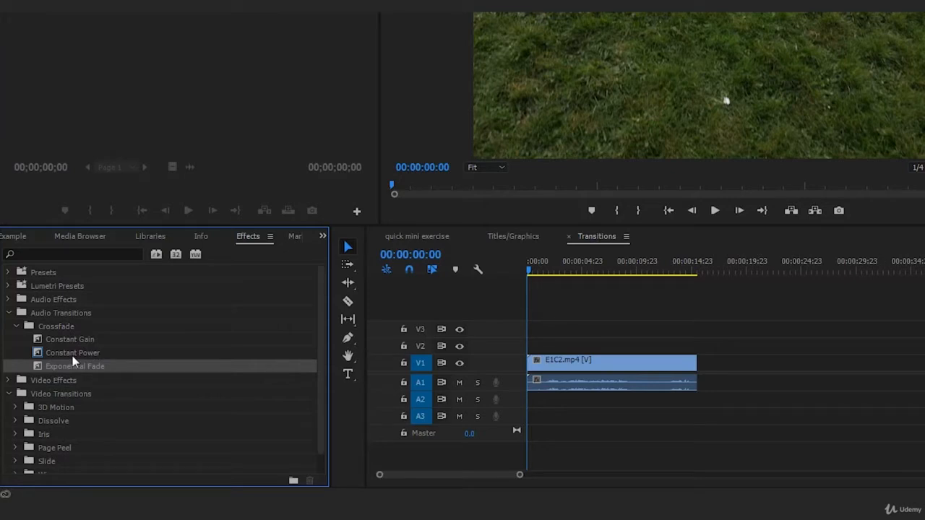
left_click(80, 352)
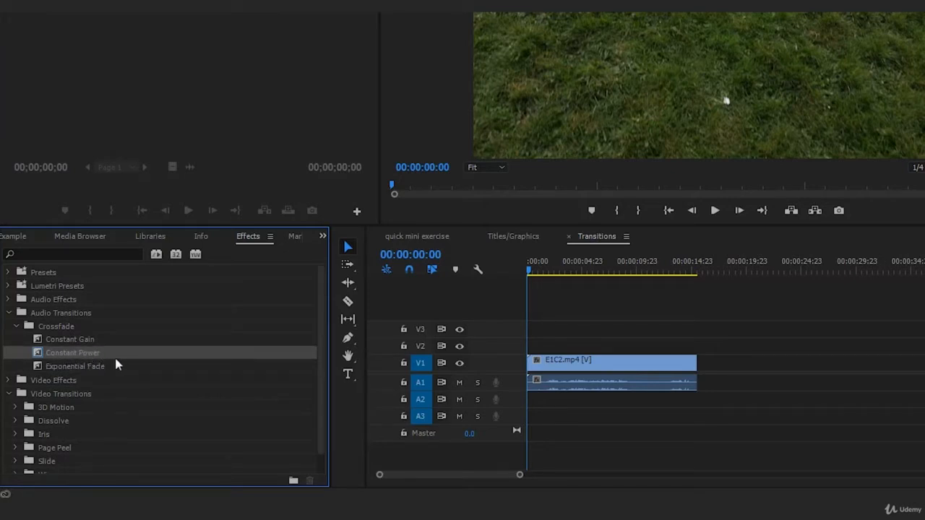
- Try the Constant Power transition on the start of the A1 audio clip, and undo it
left_click_drag(78, 349, 533, 387)
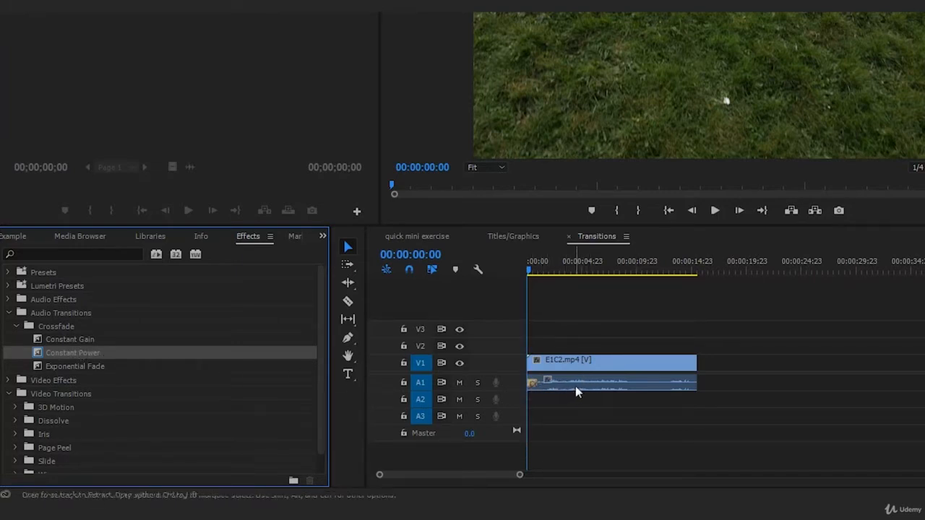
key("ctrl+z")
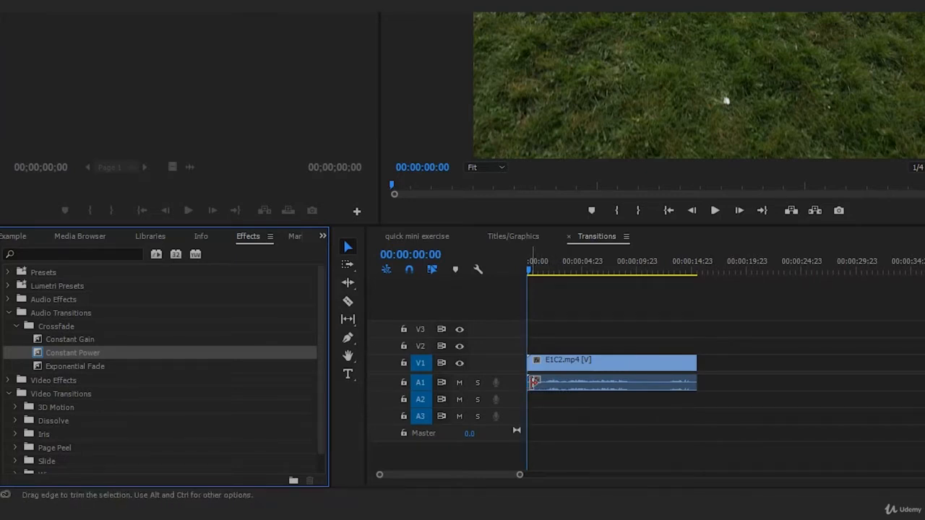
- Trim about two seconds off the start of E1C2.mp4 without leaving a gap, and play back its opening
left_click_drag(532, 384, 551, 373)
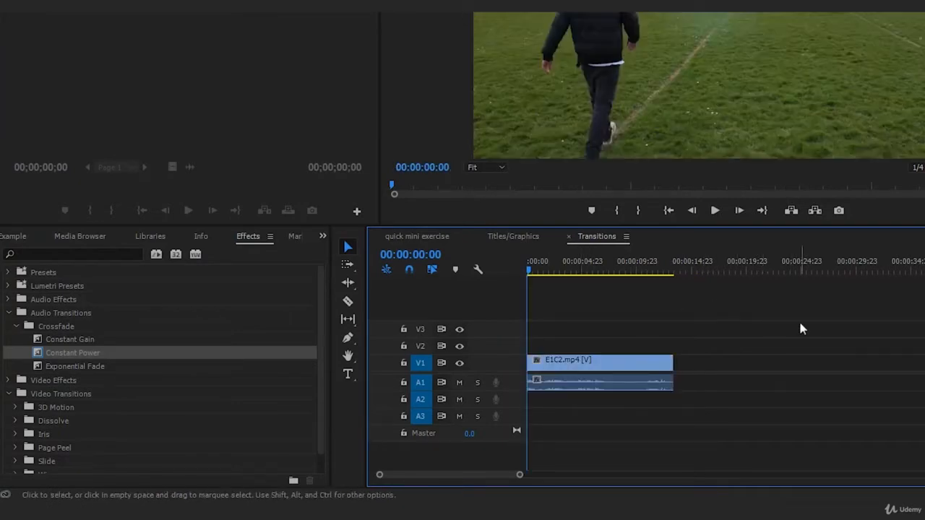
left_click(717, 215)
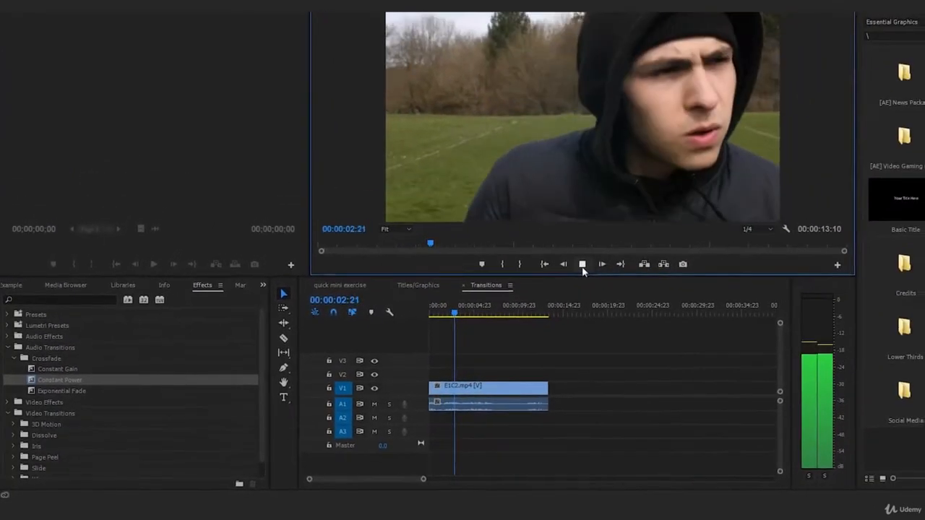
left_click(582, 265)
left_click_drag(449, 313, 454, 313)
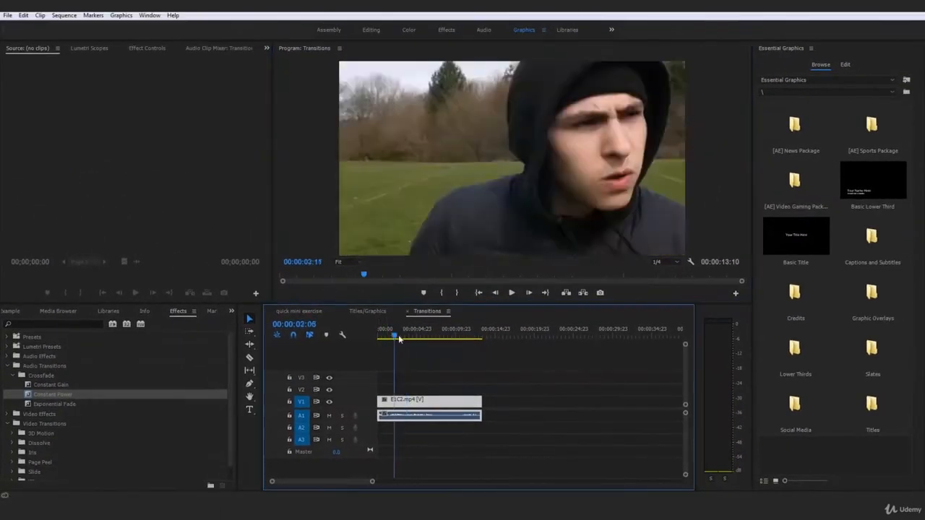
left_click_drag(399, 339, 370, 339)
left_click(402, 370)
left_click(417, 415)
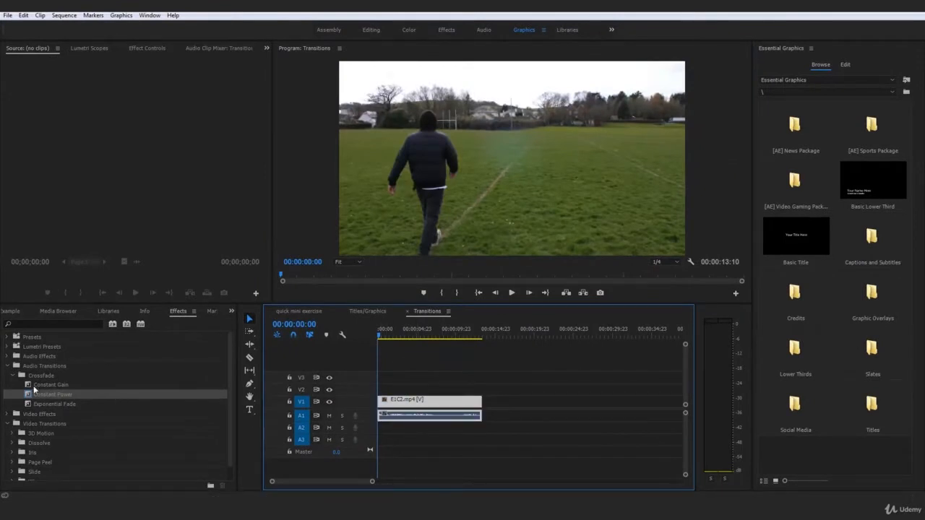
- Apply the Constant Power transition to the start of the clip's audio on A1 and play back the fade-in
mouse_move(34, 394)
left_mouse_down()
mouse_move(245, 396)
mouse_move(391, 422)
mouse_move(384, 418)
left_mouse_up()
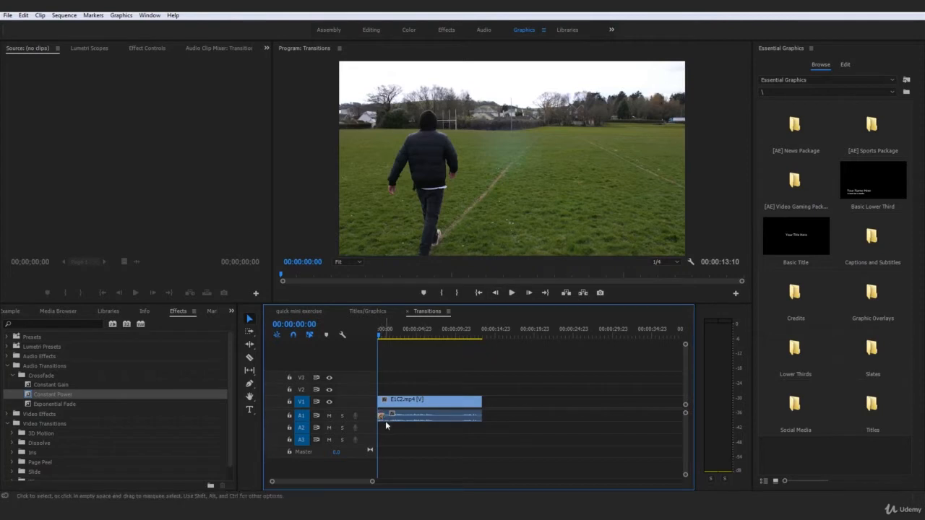
left_click_drag(372, 488, 362, 486)
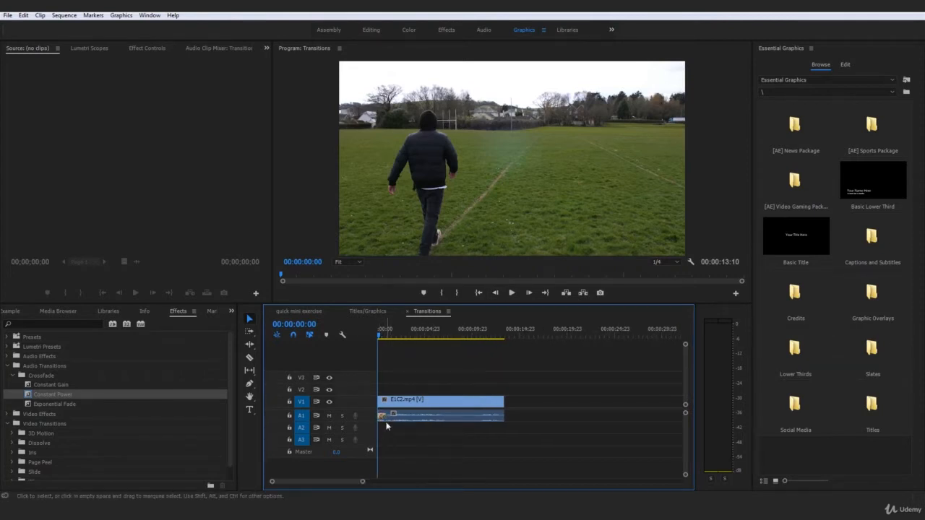
left_click(512, 293)
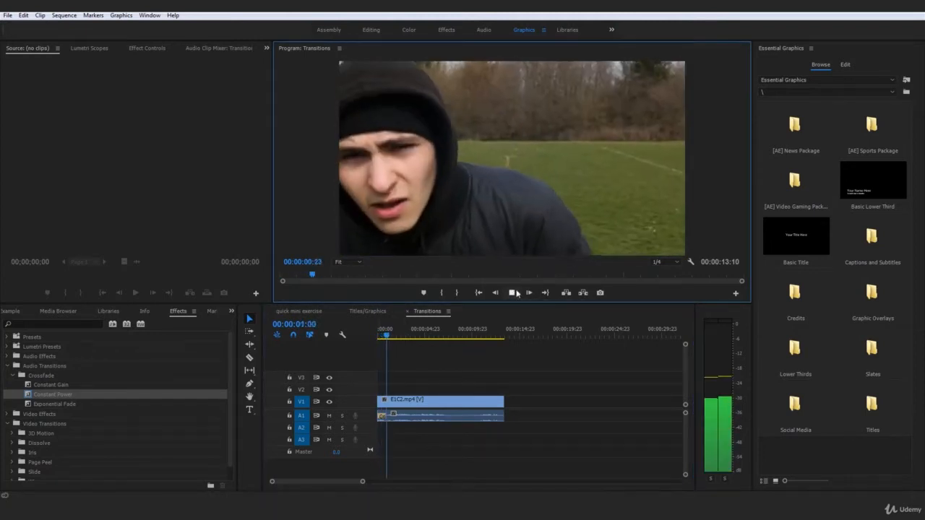
left_click(378, 336)
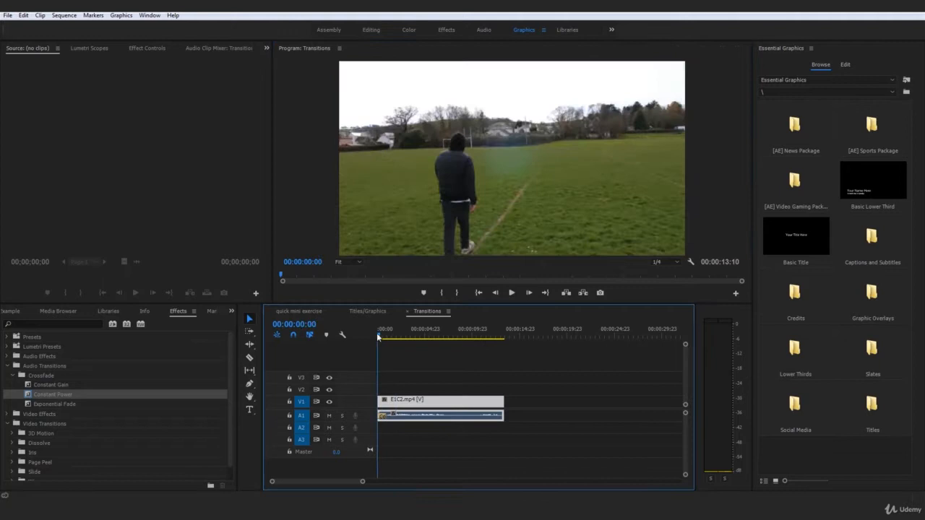
left_click(512, 292)
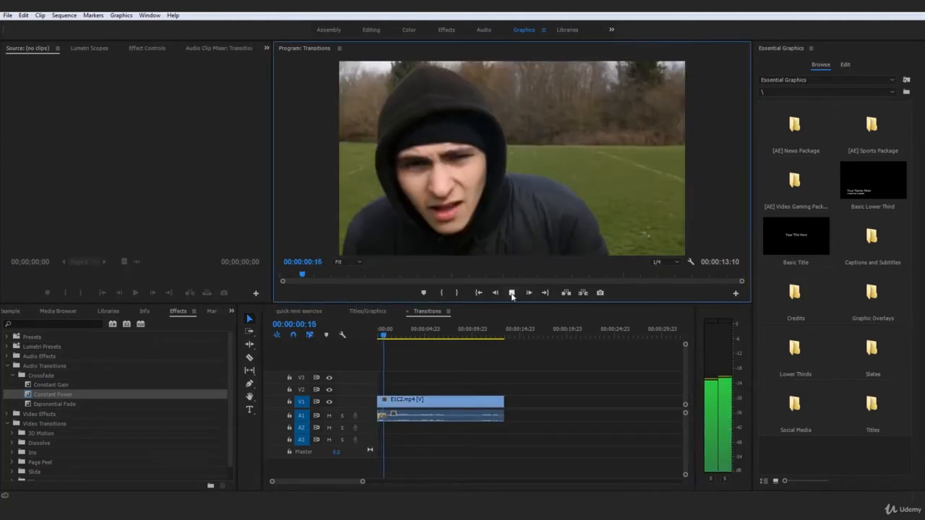
left_click(383, 337)
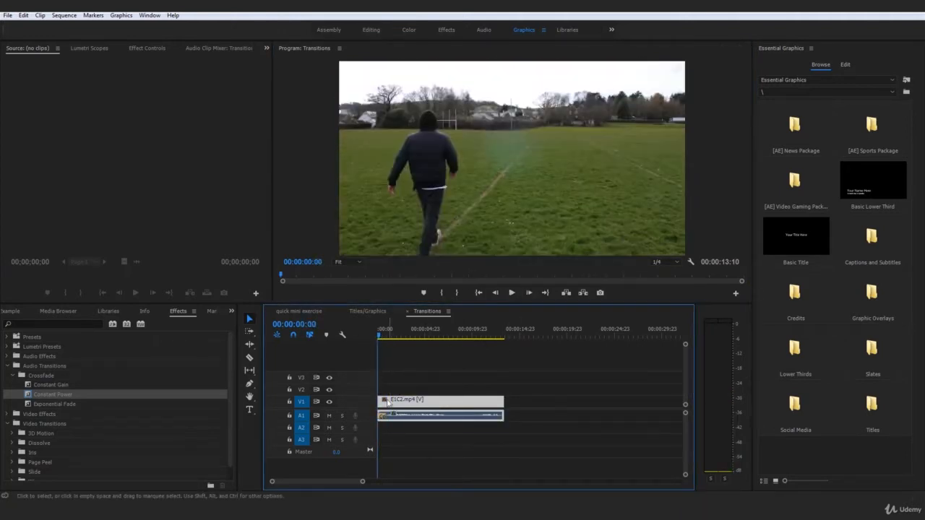
- Delete the Constant Power transition from the start of the audio clip
left_click(388, 434)
left_click(382, 419)
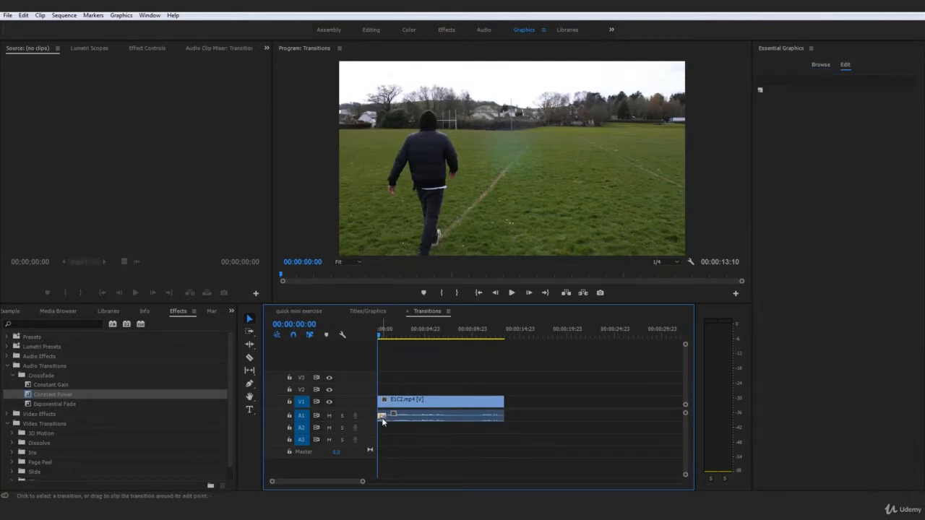
- Set Constant Power as the default audio transition
right_click(50, 387)
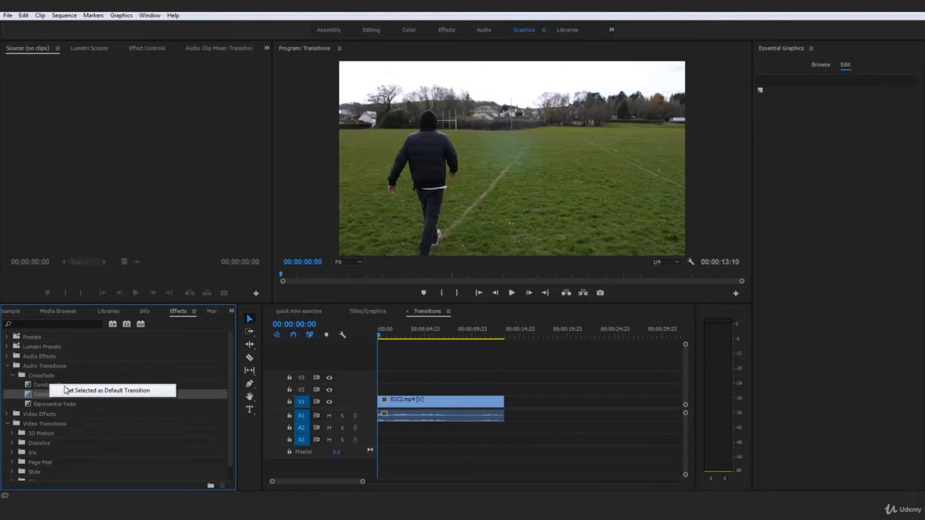
left_click(131, 391)
right_click(56, 396)
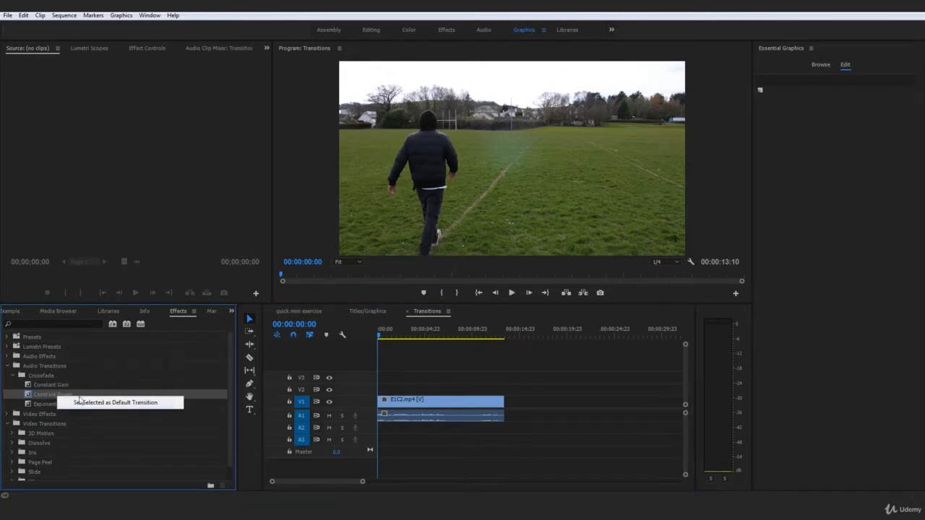
left_click(76, 402)
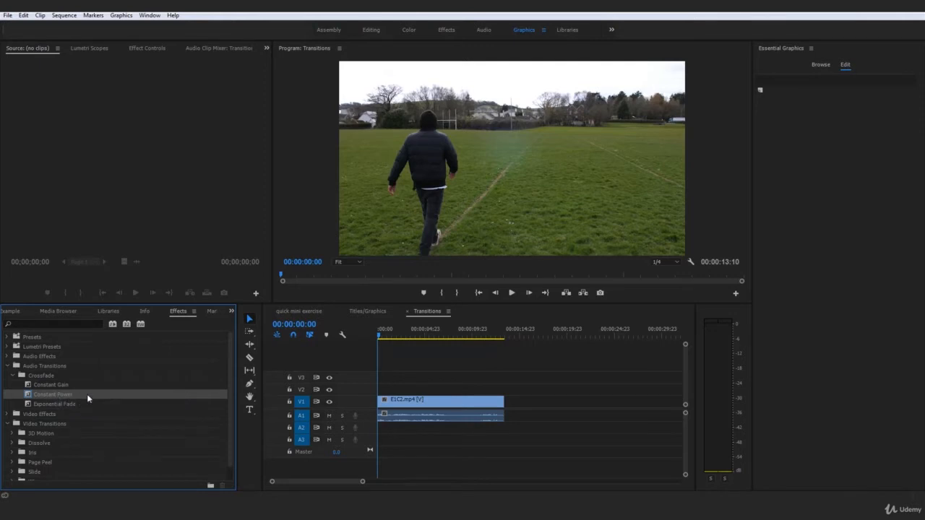
- Apply the default audio transition to the start of the clip at the playhead, and remove it again
left_click(415, 374)
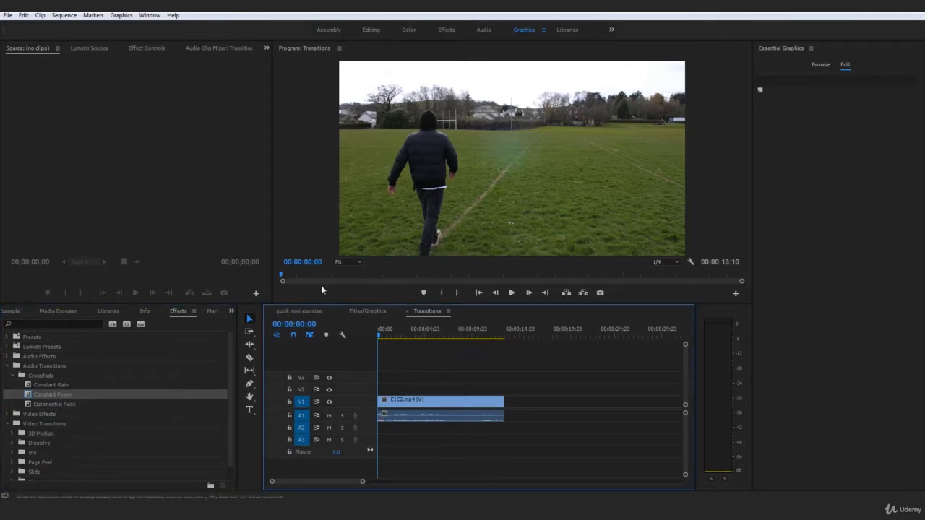
left_click(64, 15)
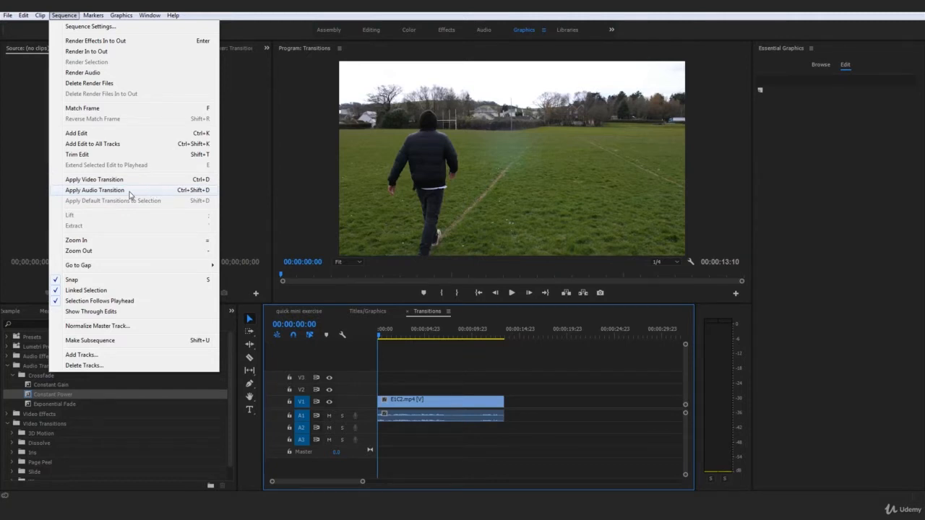
key("ctrl+shift+d")
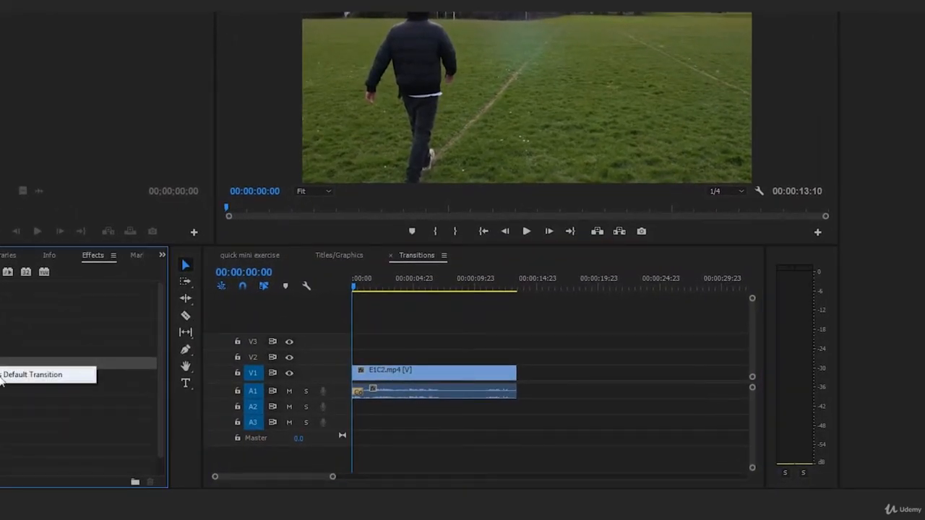
left_click(320, 448)
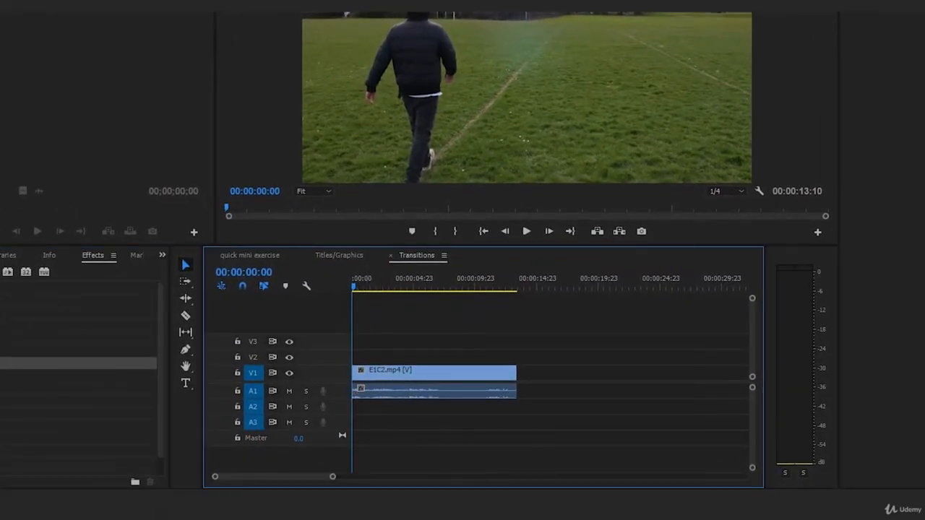
- Expand the Dissolve group under Video Transitions and select the Cross Dissolve transition
left_click(78, 325)
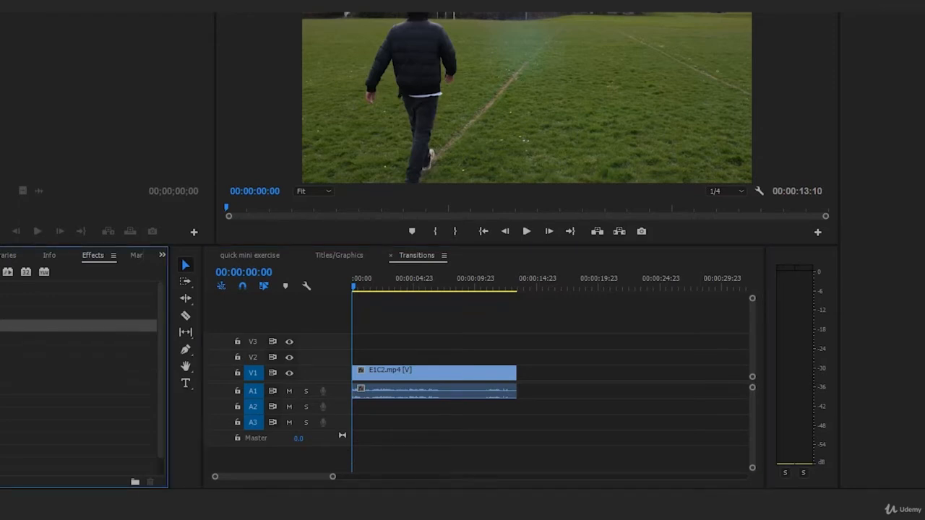
left_click(4, 363)
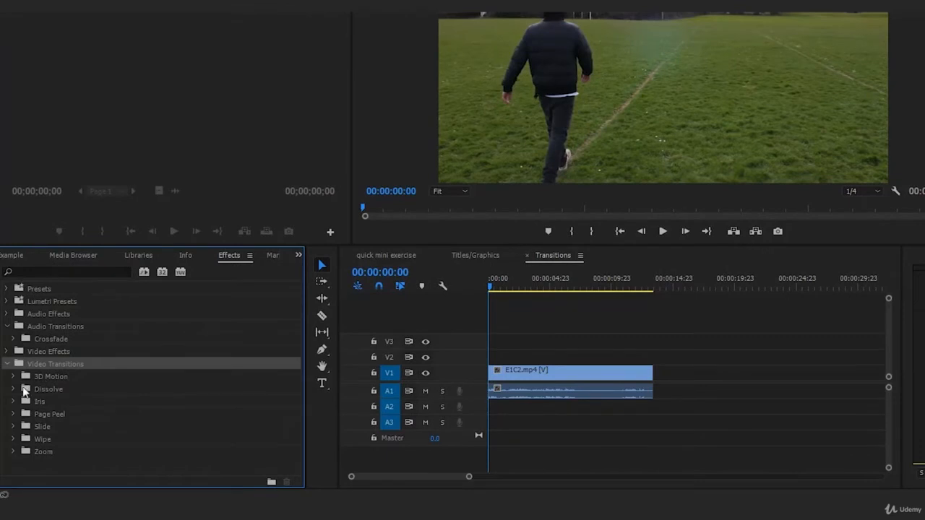
left_click(14, 390)
left_click(77, 415)
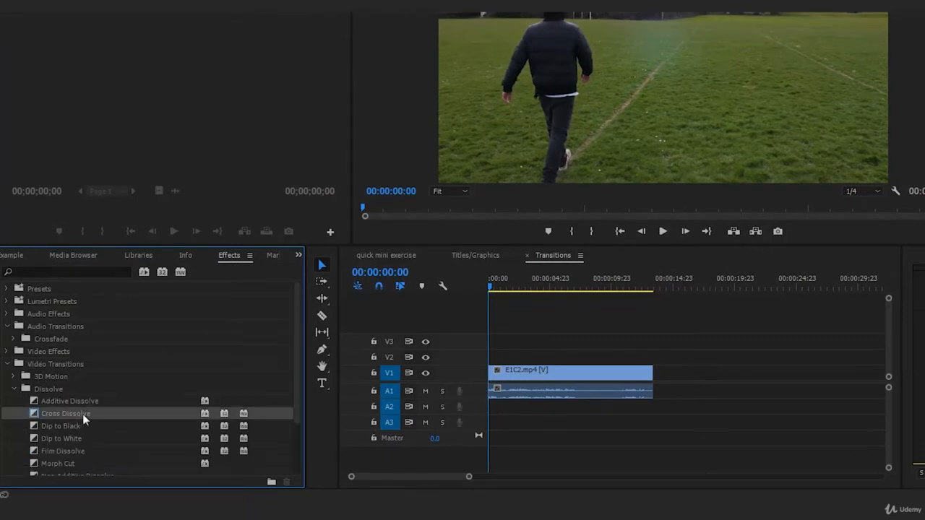
- Apply the default Cross Dissolve video transition to the start of E1C2.mp4 on V1 and play it back
left_click(571, 340)
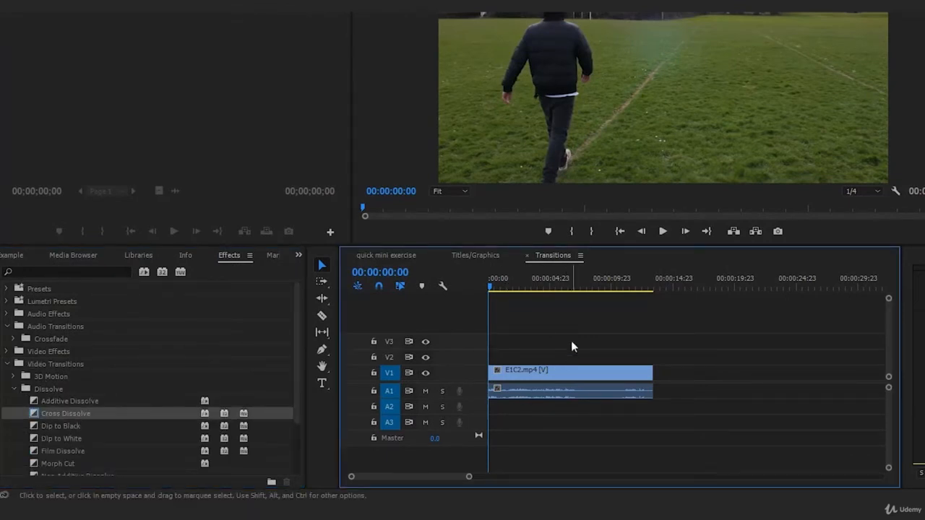
key("ctrl+d")
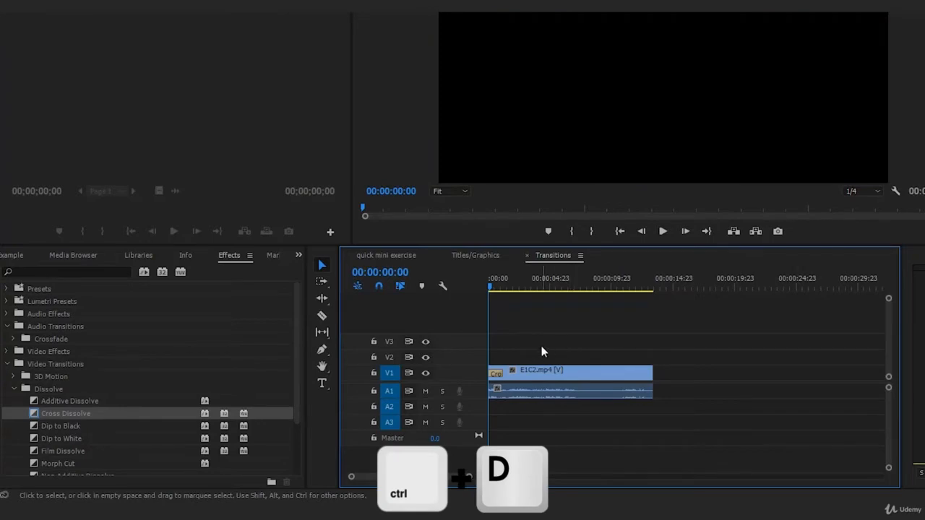
key("space")
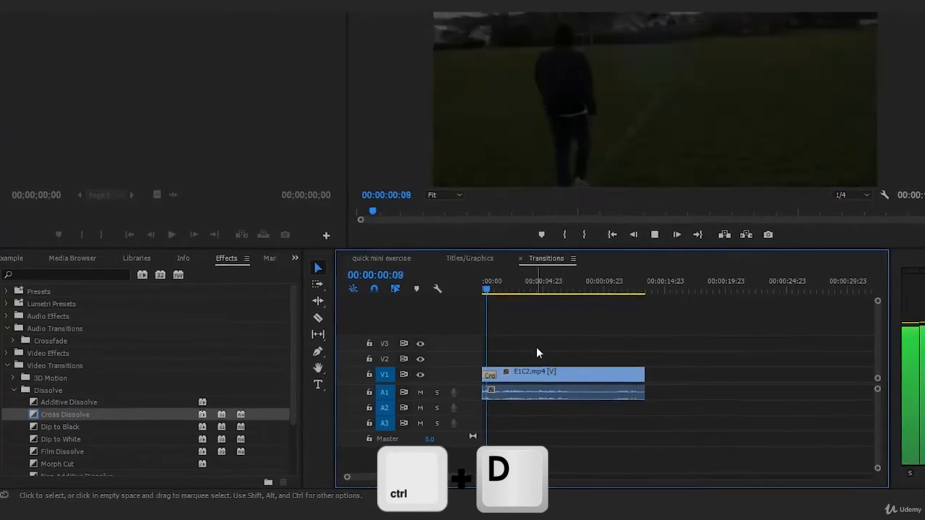
- Play the Cross Dissolve on E1C2.mp4 again from the start of the sequence, and undo the transition
left_click_drag(469, 309, 438, 312)
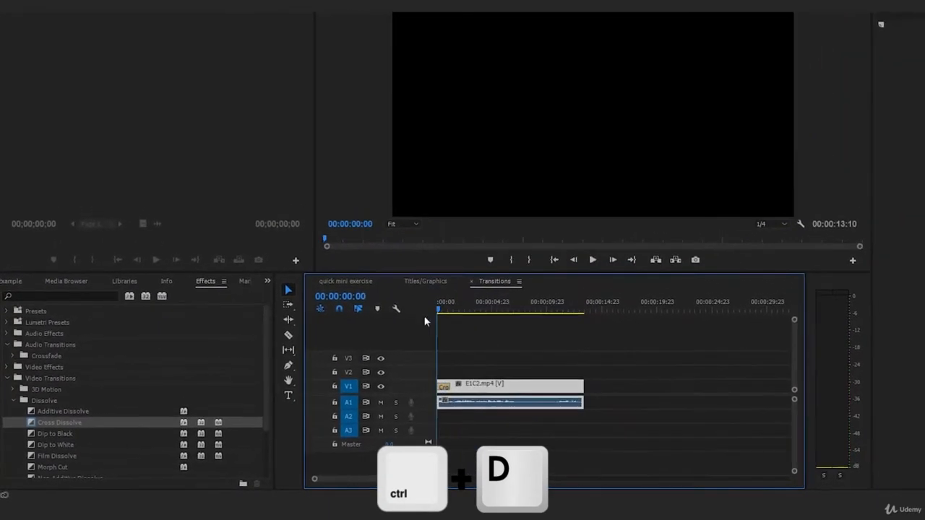
key("space")
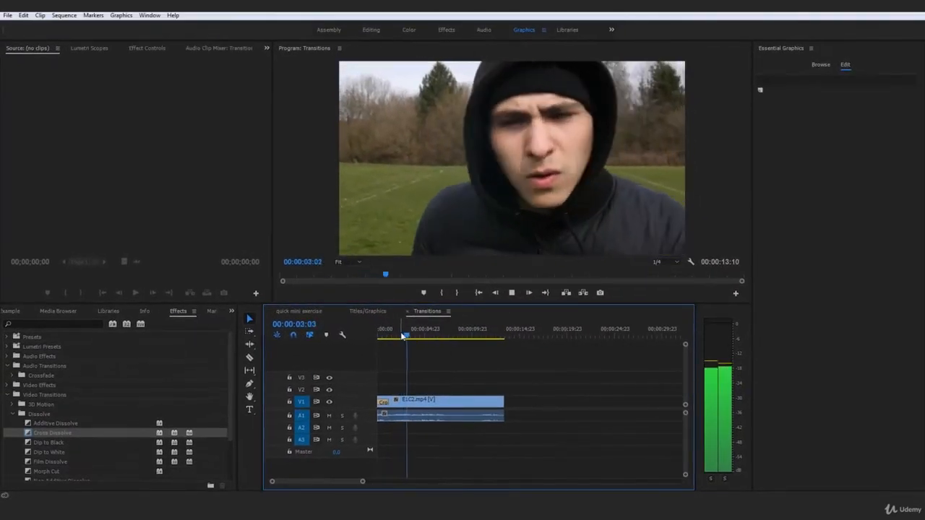
left_click_drag(402, 335, 378, 345)
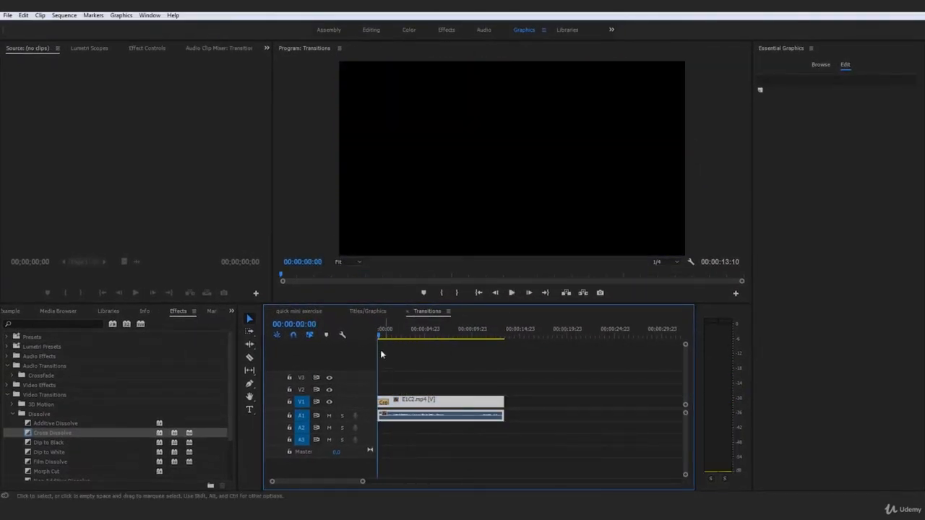
key("ctrl+z")
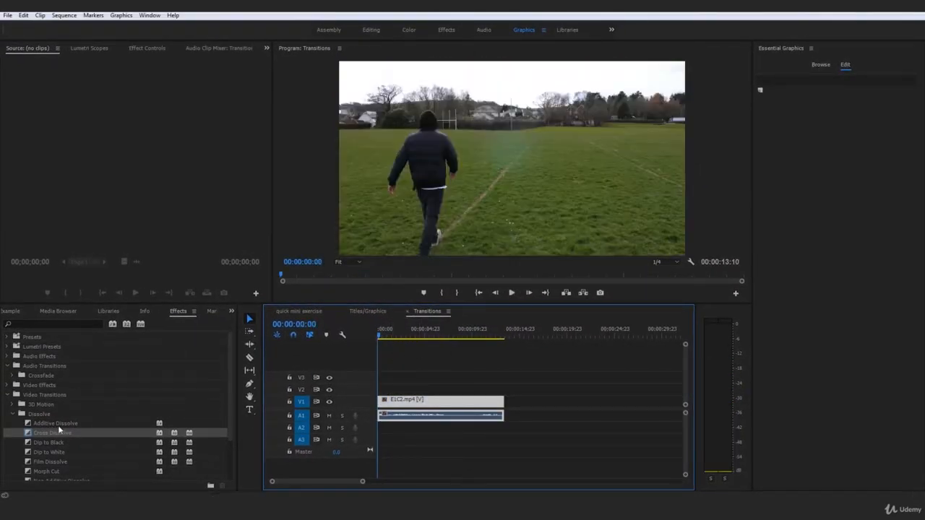
- Set Dip to White from the Dissolve group as the default video transition
scroll(73, 430, "down", 1)
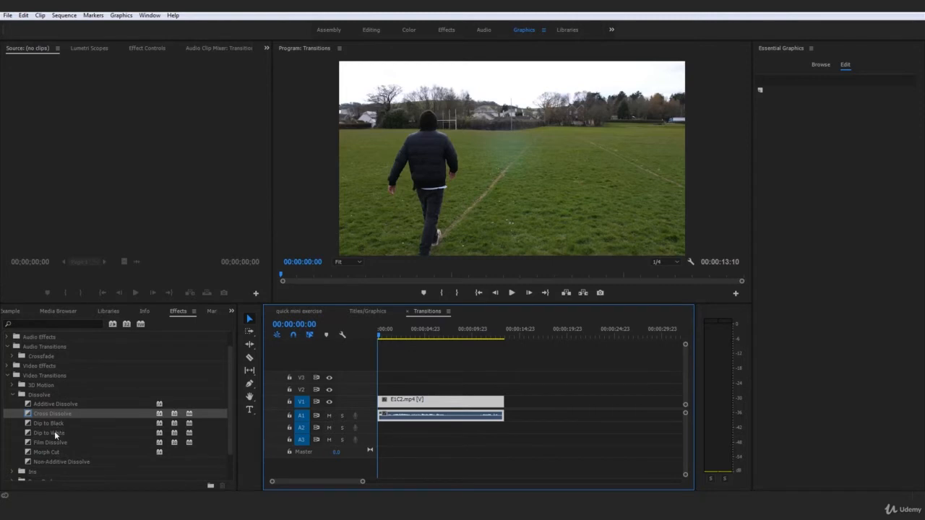
right_click(56, 434)
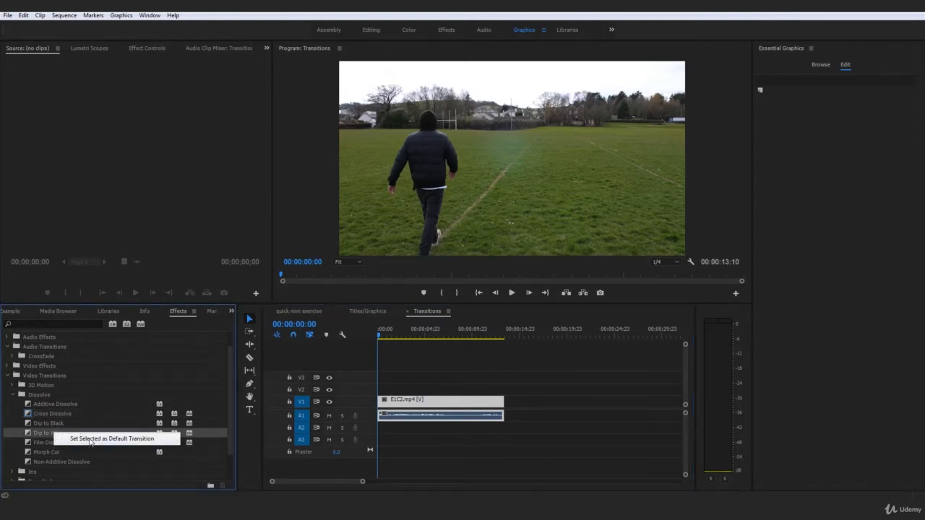
left_click(91, 442)
- Apply the default Dip to White transition to the start of E1C2.mp4 on V1, play it back twice, and undo it
left_click(421, 370)
key("ctrl+d")
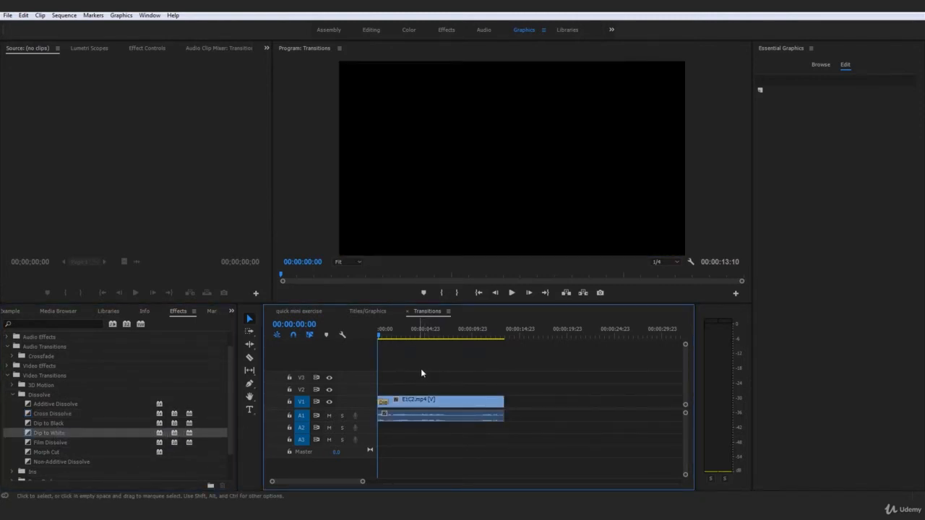
key("space")
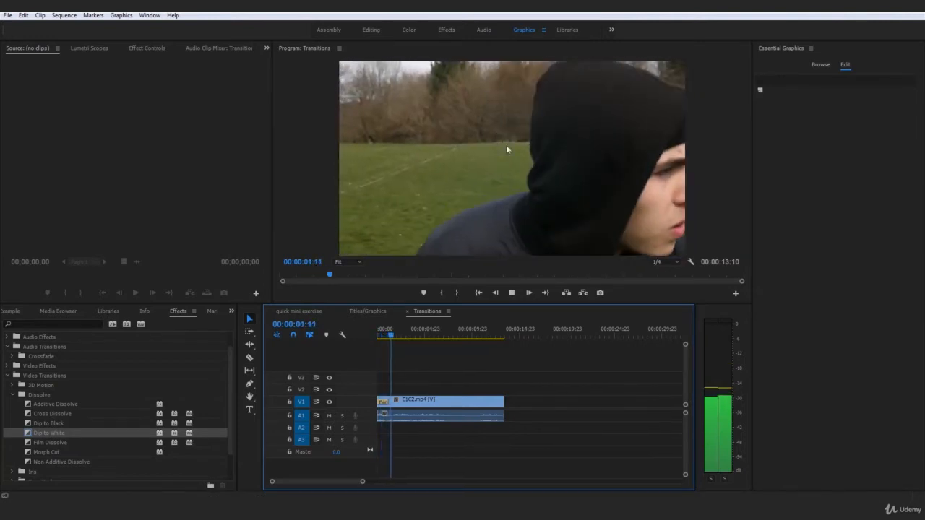
left_click_drag(395, 336, 336, 339)
key("space")
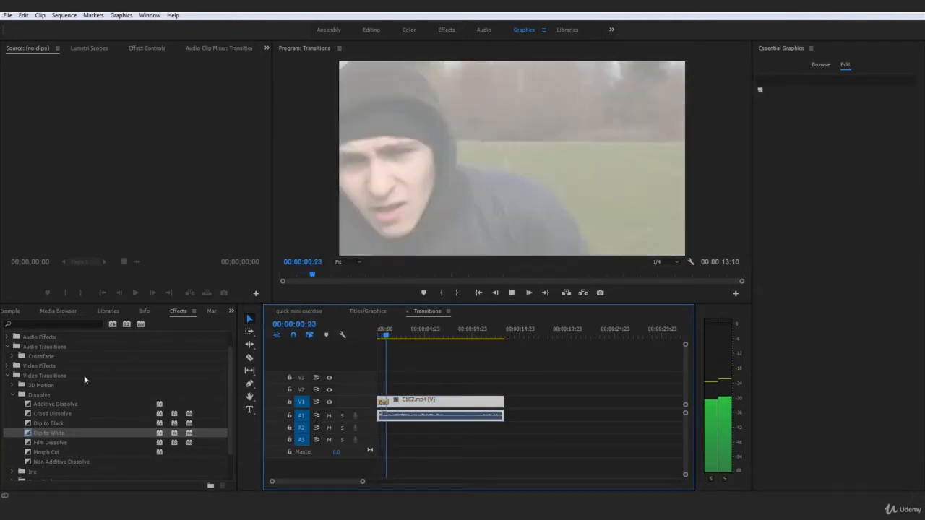
key("space")
left_click(52, 414)
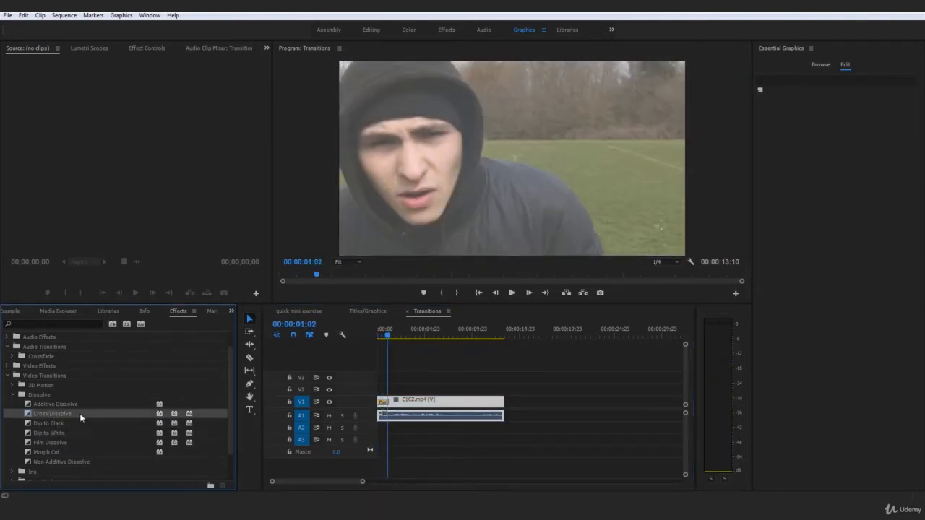
left_click(399, 383)
key("ctrl+z")
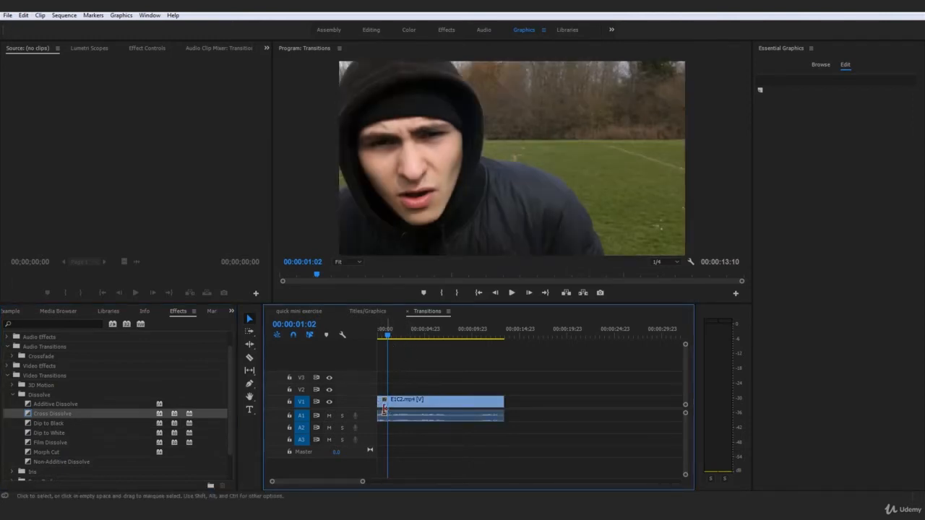
- Place Cross Dissolve directly on the start of E1C2.mp4 on V1, return the playhead to the start, and remove the transition again
left_click_drag(396, 335, 378, 340)
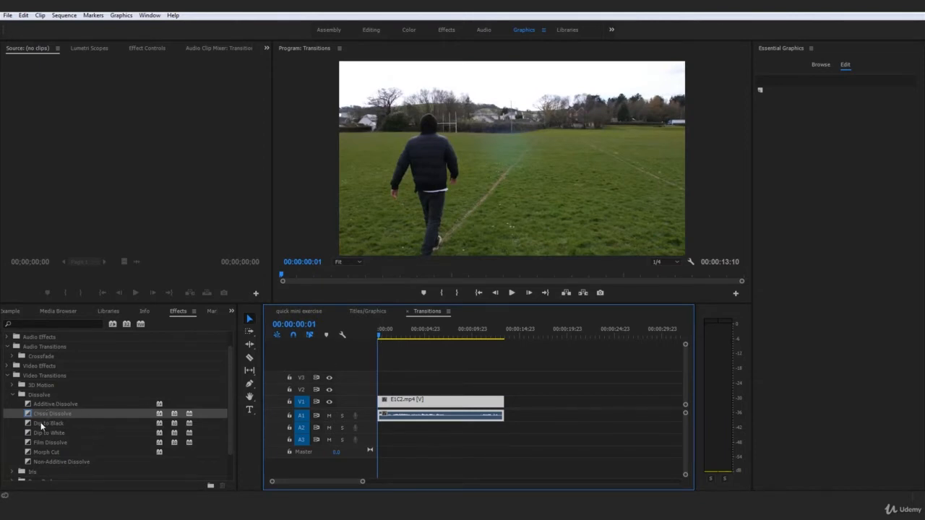
left_click_drag(45, 415, 383, 402)
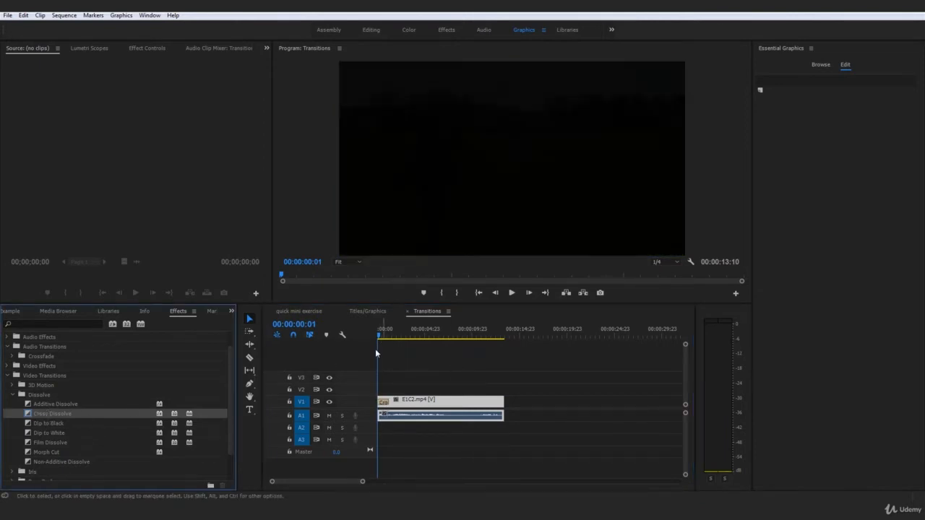
mouse_move(379, 333)
left_mouse_down()
mouse_move(385, 337)
mouse_move(377, 338)
left_mouse_up()
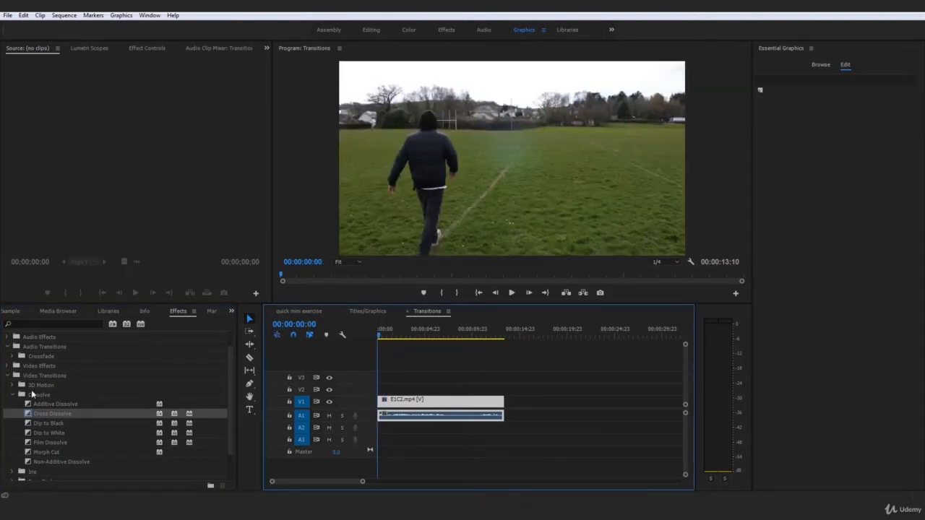
- Collapse the Dissolve group, expand the 3D Motion group and select the Flip Over transition
left_click(9, 396)
left_click(13, 405)
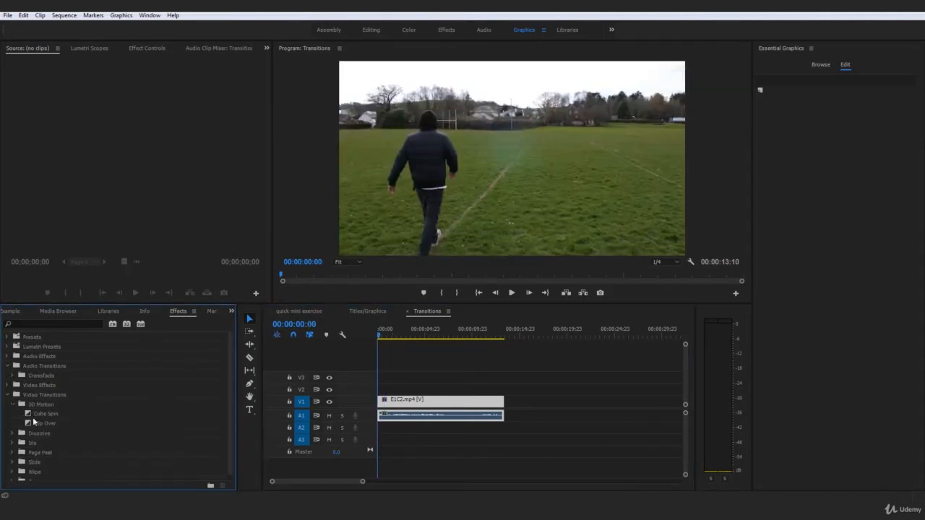
left_click(38, 415)
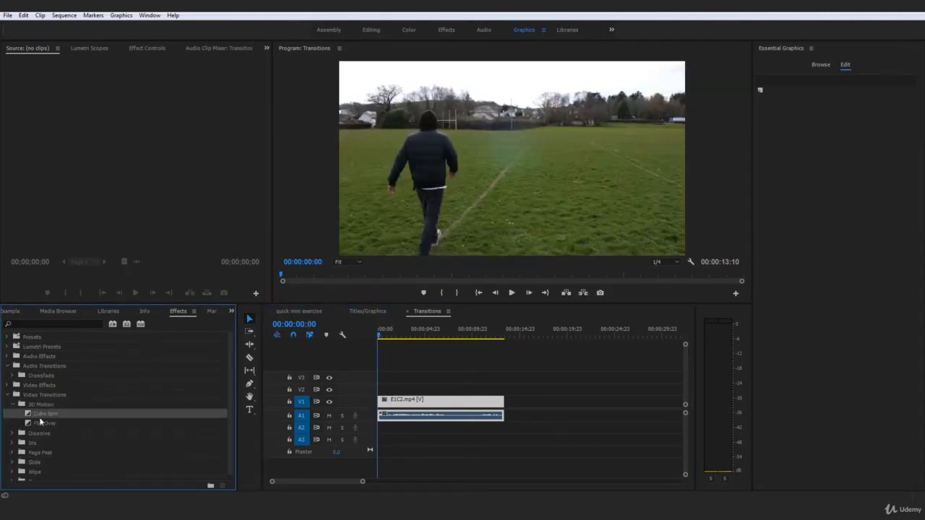
left_click(62, 422)
- Apply Flip Over to the start of E1C2.mp4 on V1, play it back, undo it and return the playhead to the start
left_click_drag(62, 422, 383, 401)
key("space")
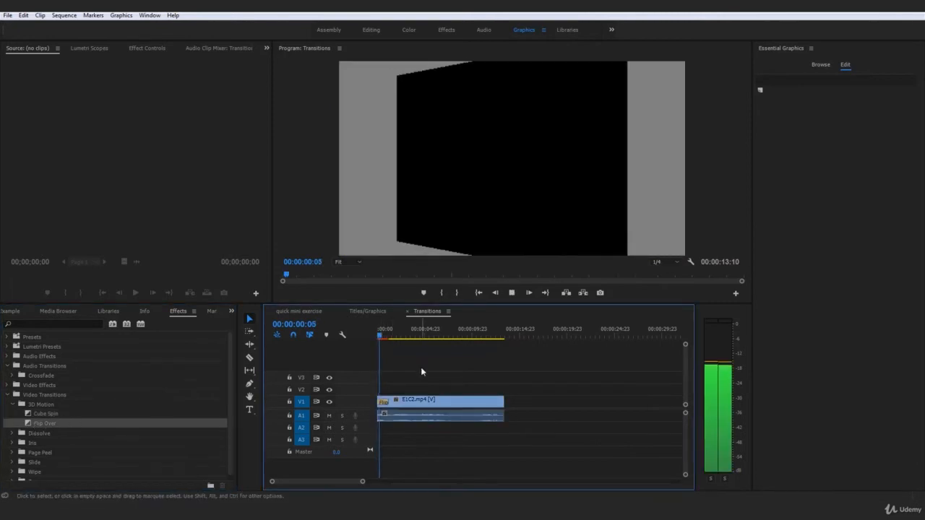
key("space")
key("ctrl+z")
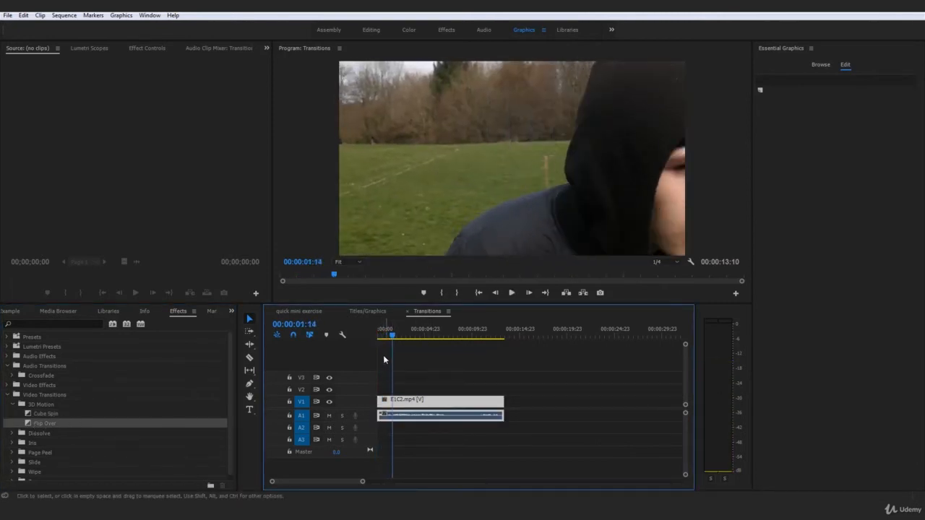
left_click(376, 336)
- Apply Iris Diamond from the Iris group to the start of E1C2.mp4 on V1, play it back twice, and undo it
scroll(147, 423, "down", 1)
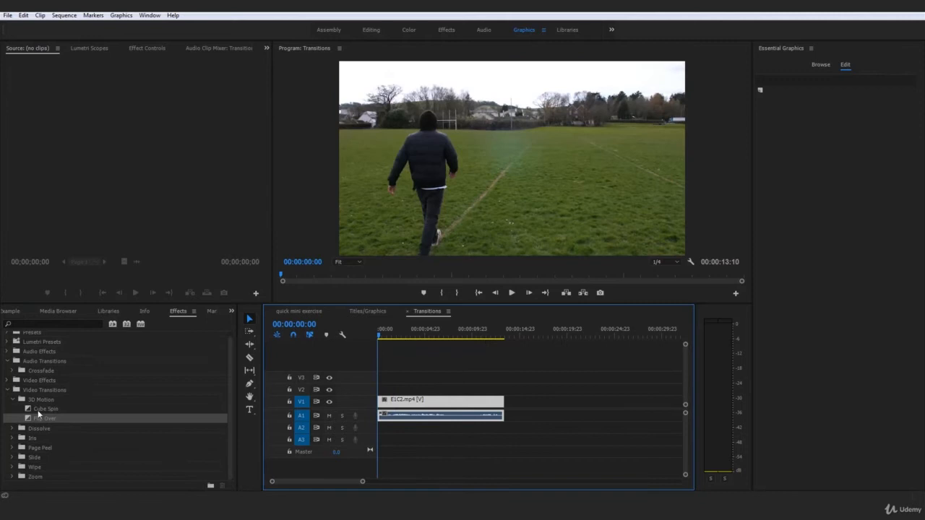
left_click(10, 439)
left_click_drag(31, 438, 383, 402)
key("space")
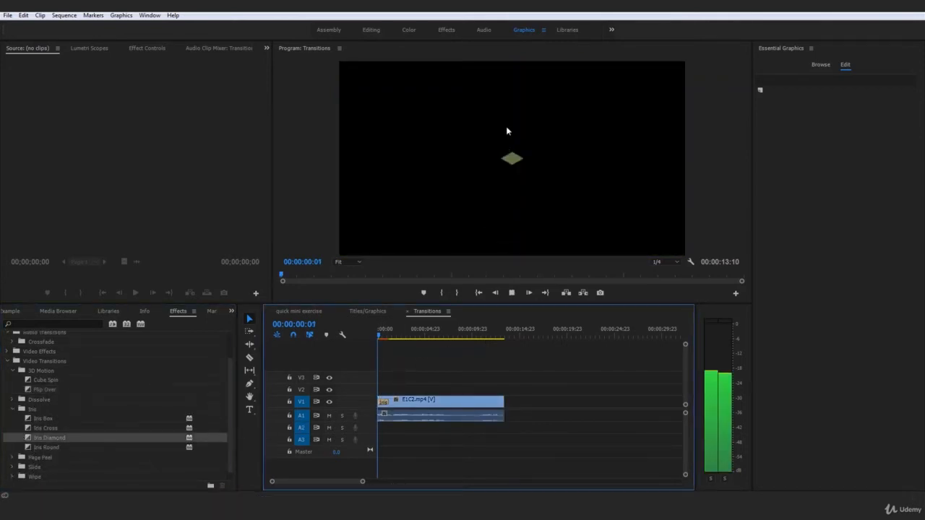
left_click(378, 335)
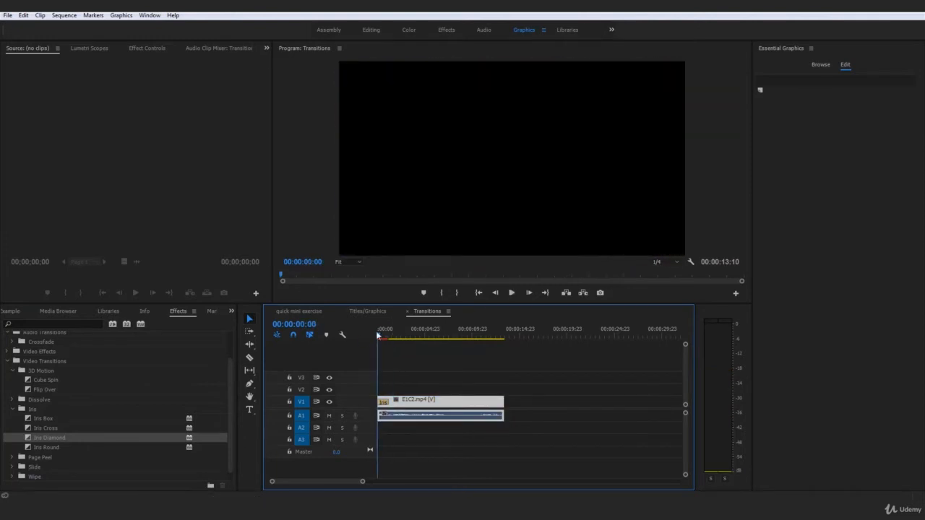
key("space")
key("space")
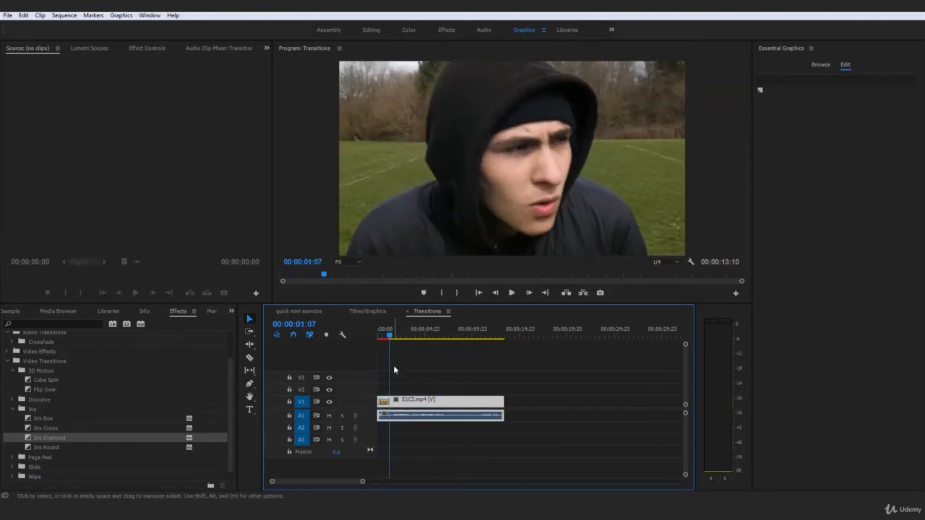
key("ctrl+z")
left_click_drag(388, 335, 372, 335)
- Collapse the Iris group, apply Page Peel from the Page Peel group to the start of E1C2.mp4, and play it back twice
scroll(132, 402, "down", 1)
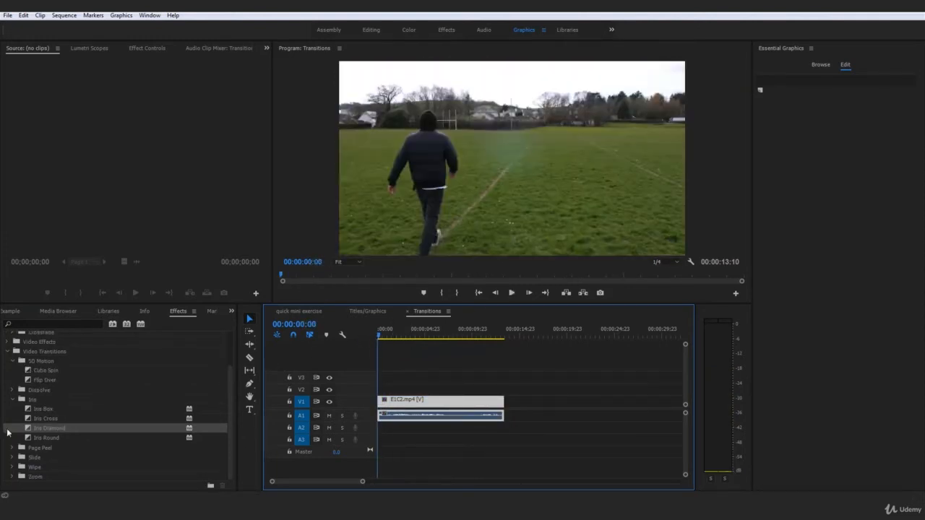
left_click(12, 400)
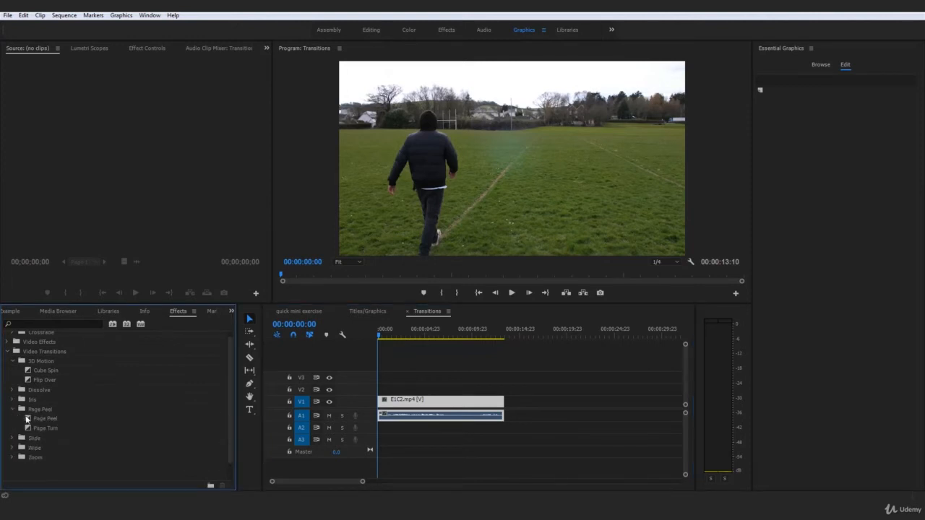
left_click_drag(28, 414, 113, 413)
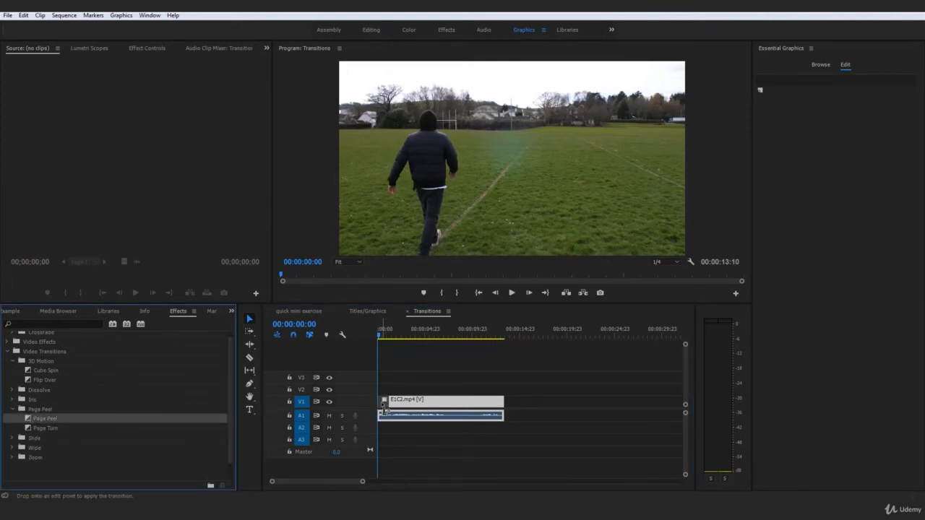
left_click_drag(384, 403, 381, 402)
key("space")
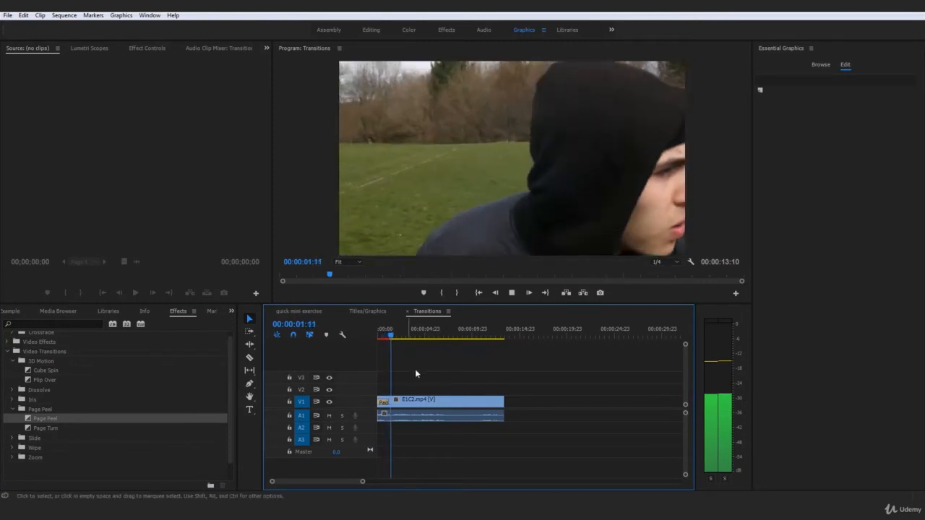
left_click_drag(388, 335, 373, 335)
key("space")
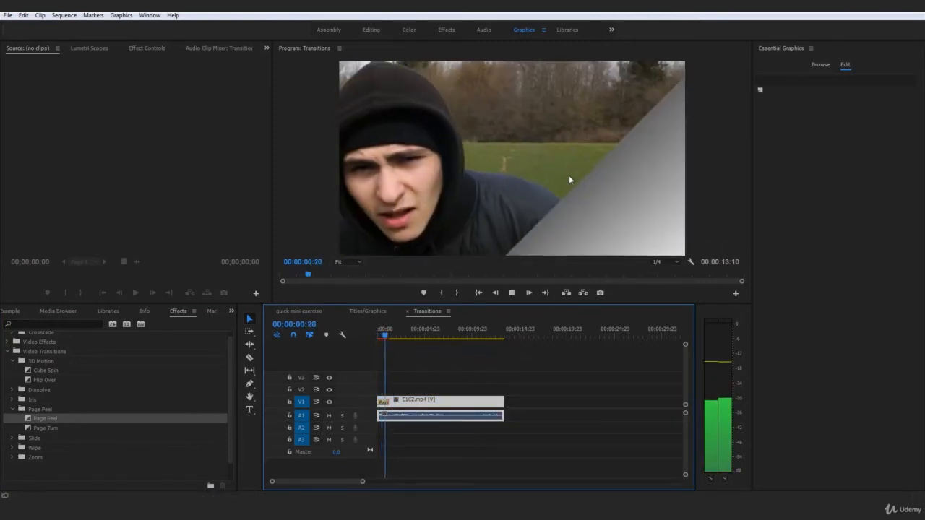
- Apply Page Turn to the start of E1C2.mp4 instead of Page Peel, play it back twice, and undo it
left_click(30, 429)
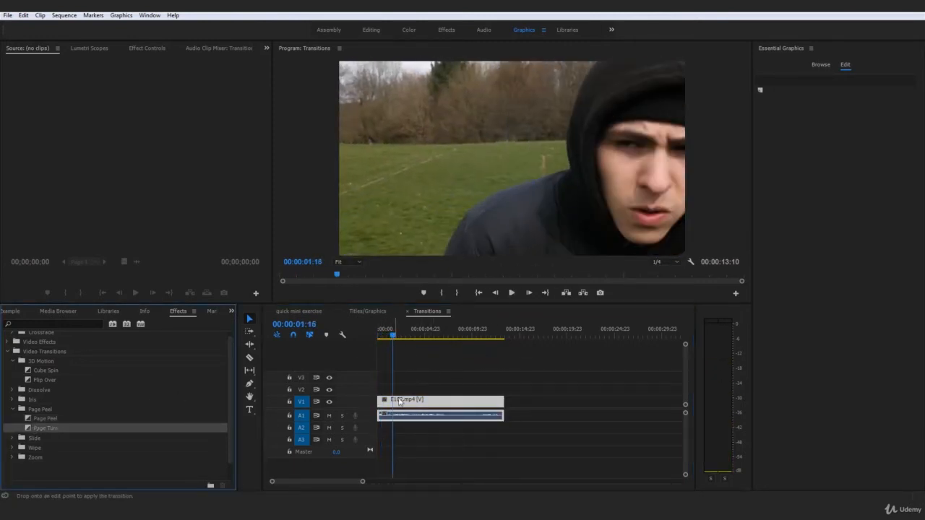
left_click_drag(380, 402, 381, 402)
left_click(380, 327)
key("space")
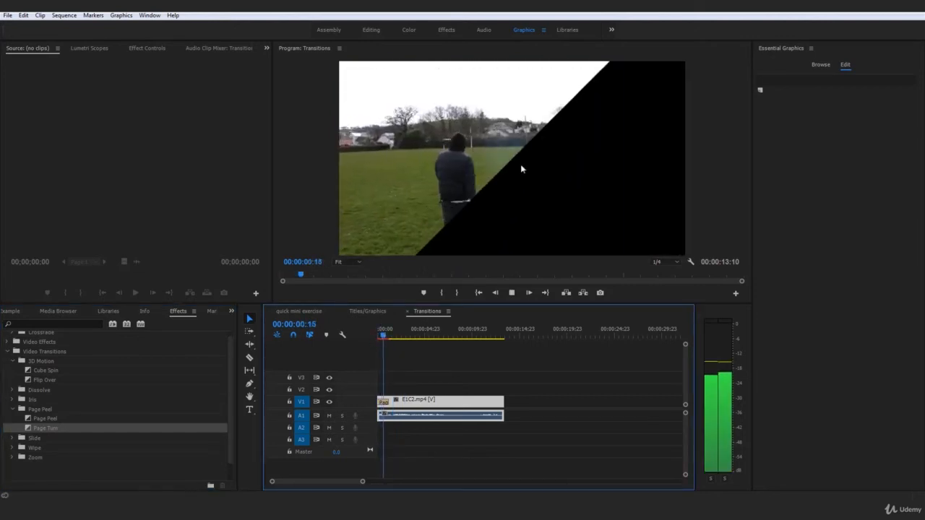
key("space")
left_click_drag(390, 335, 367, 344)
key("space")
key("space")
key("ctrl+z")
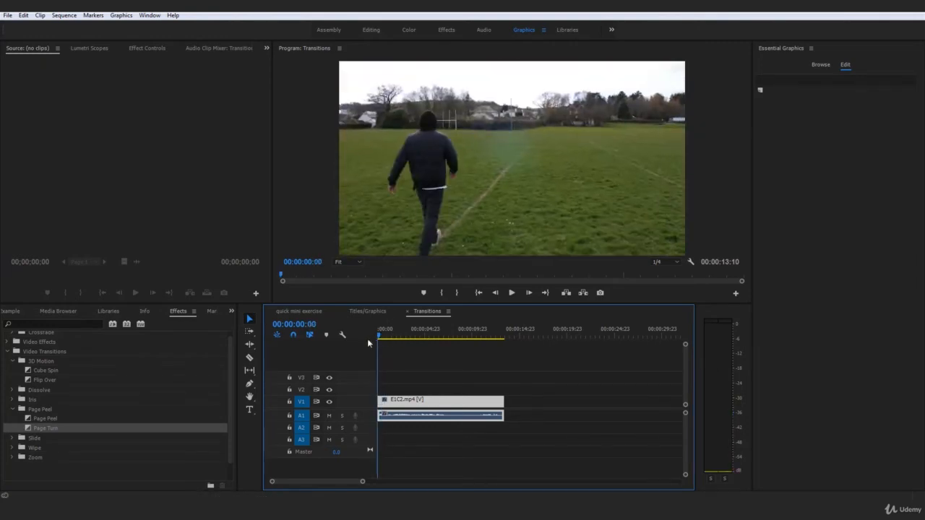
- Collapse the Page Peel group and expand the Slide group of video transitions
left_click(13, 411)
left_click(13, 420)
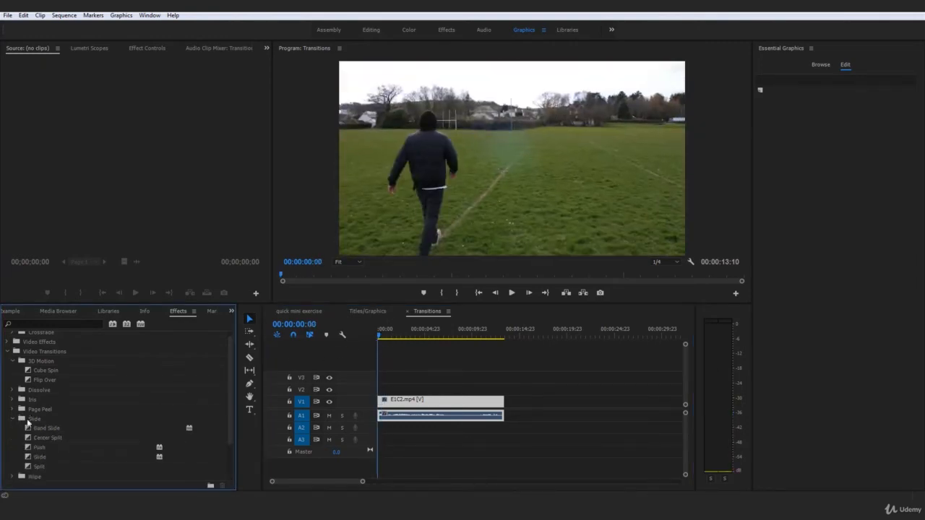
scroll(32, 444, "up", 4)
scroll(33, 451, "down", 5)
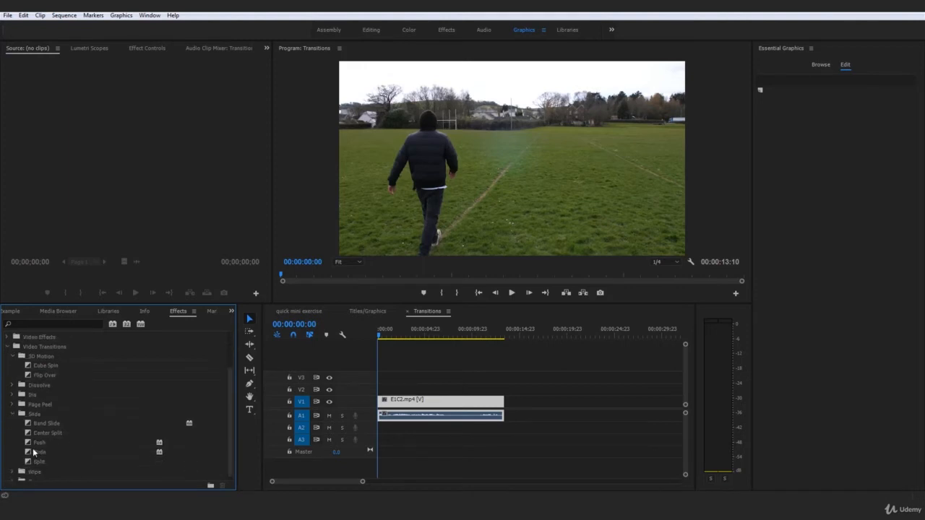
- Apply the Push transition to the start of E1C2.mp4 on V1 and play it back
left_click(29, 443)
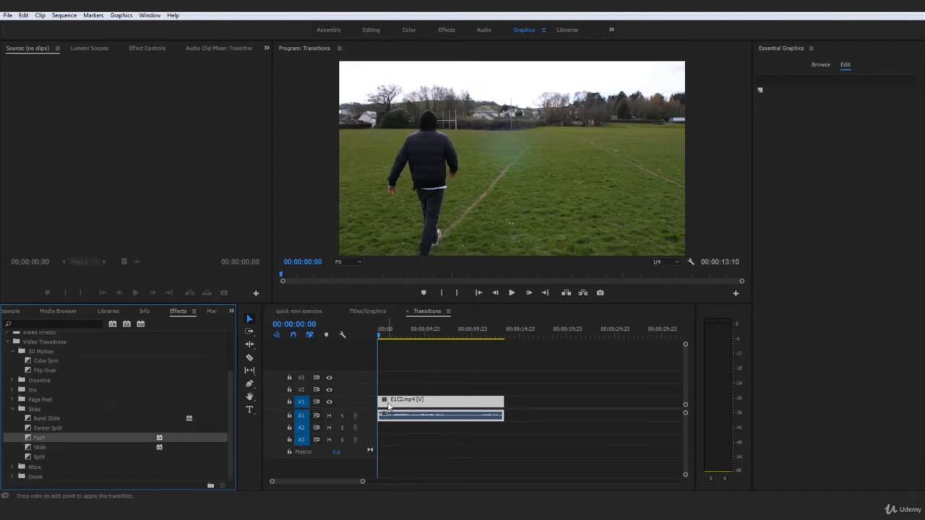
left_click_drag(388, 407, 383, 403)
key("space")
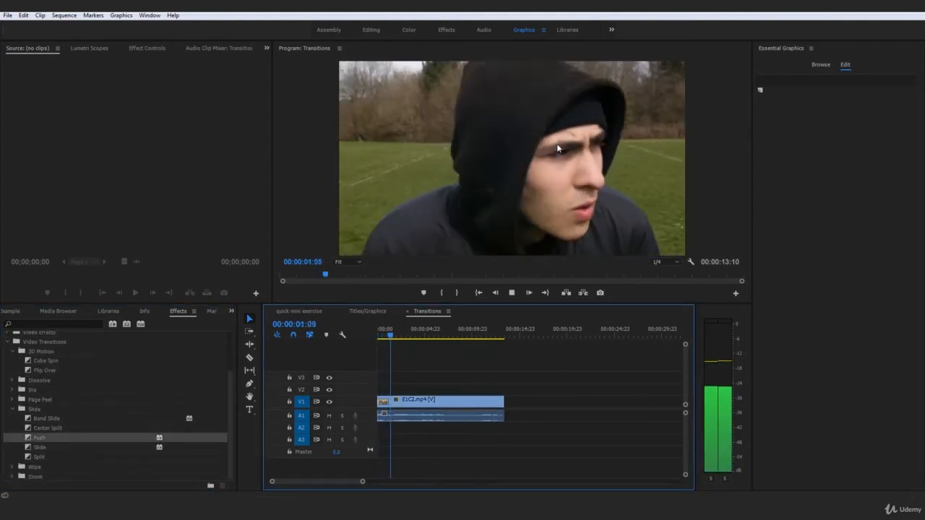
key("space")
- Replace Push with the Slide transition at the start of E1C2.mp4 and play it from the start of the sequence
left_click_drag(30, 449, 380, 402)
left_click_drag(387, 334, 360, 337)
key("space")
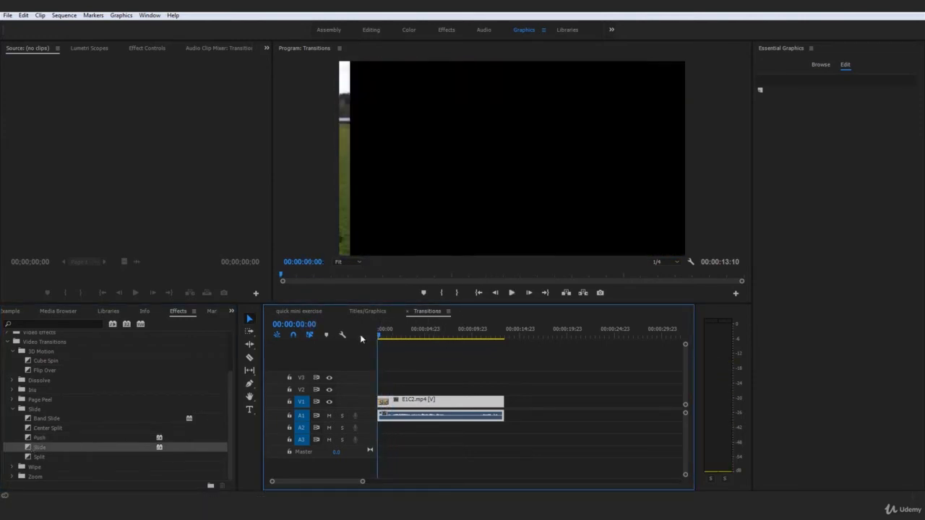
- Replace Slide with the Split transition at the start of E1C2.mp4, play it back, and undo it
key("space")
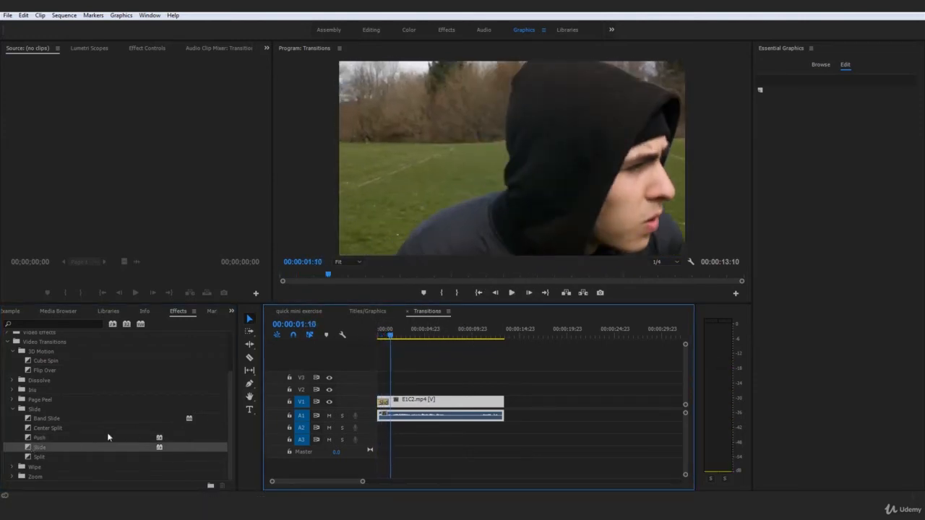
left_click_drag(32, 458, 413, 410)
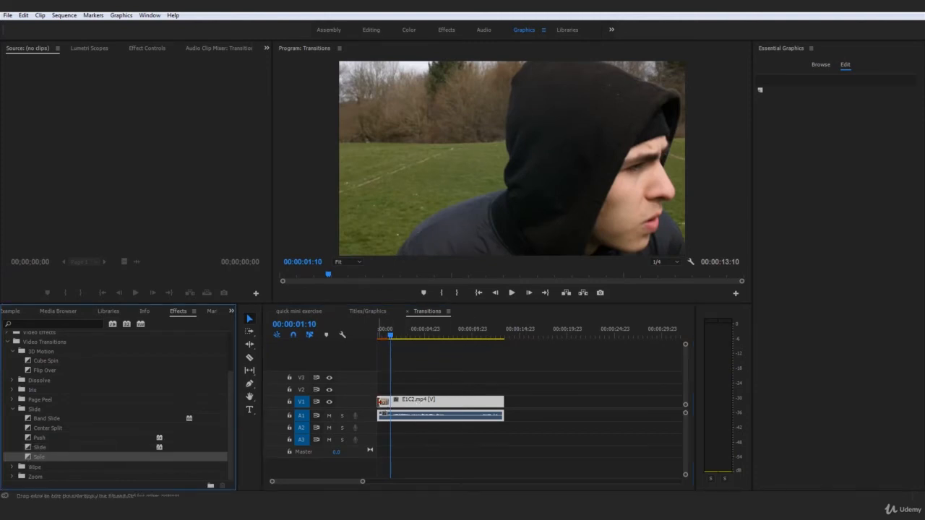
left_click_drag(388, 335, 363, 339)
key("space")
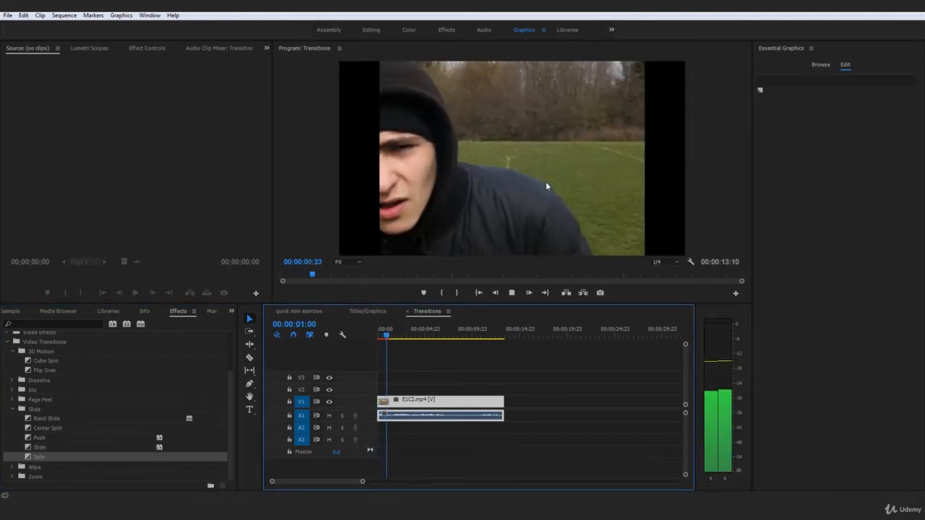
key("space")
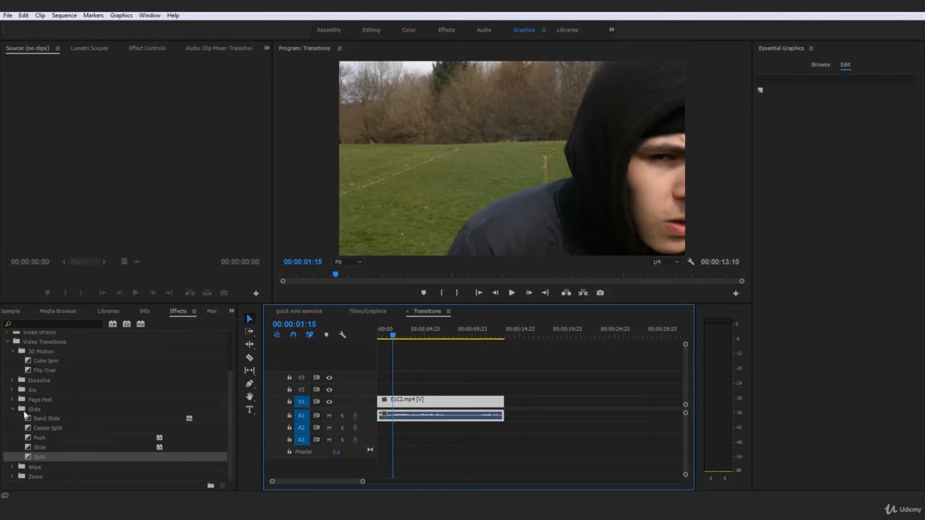
- Apply the Band Slide transition to the start of E1C2.mp4 on V1, play it back, and undo it
left_click(18, 417)
left_click_drag(393, 406, 381, 403)
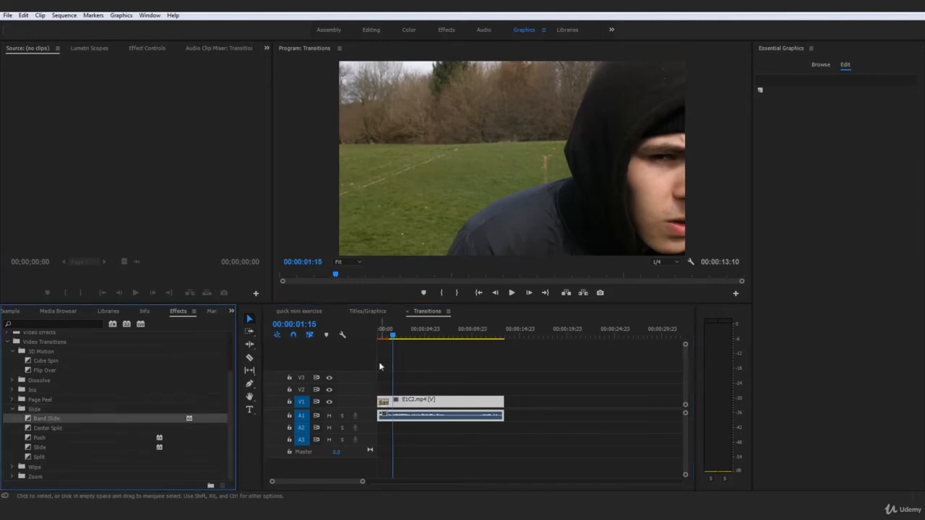
left_click_drag(378, 336, 333, 341)
key("space")
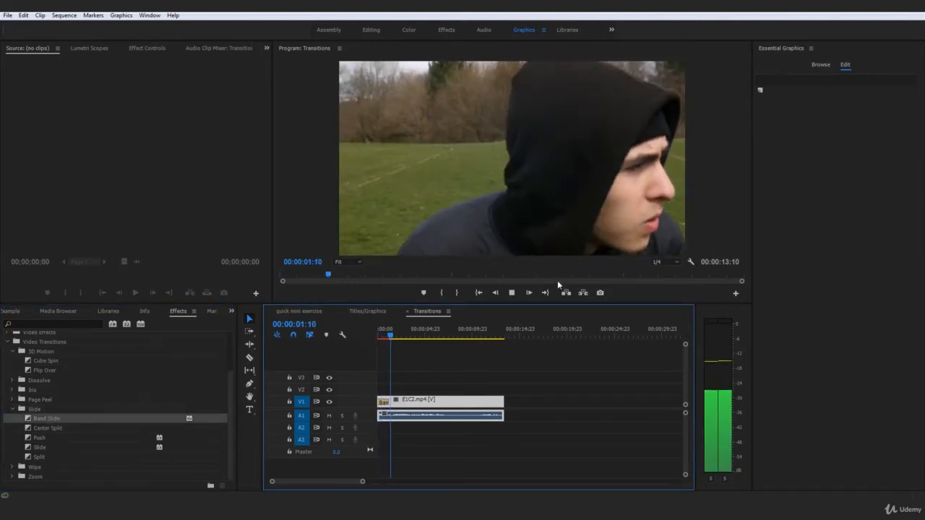
key("space")
key("ctrl+z")
- Collapse the Slide group and expand the Wipe group of video transitions
left_click(12, 409)
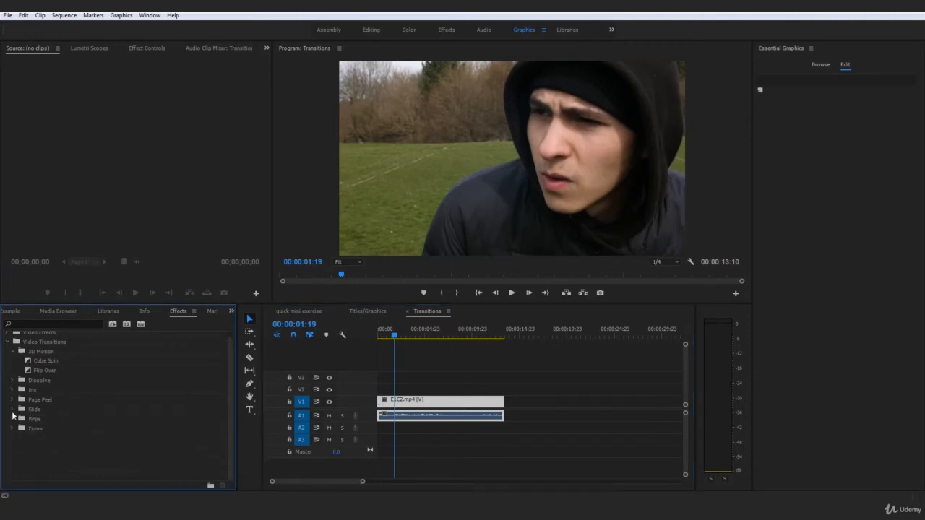
left_click(11, 418)
scroll(39, 422, "up", 1)
scroll(37, 432, "down", 3)
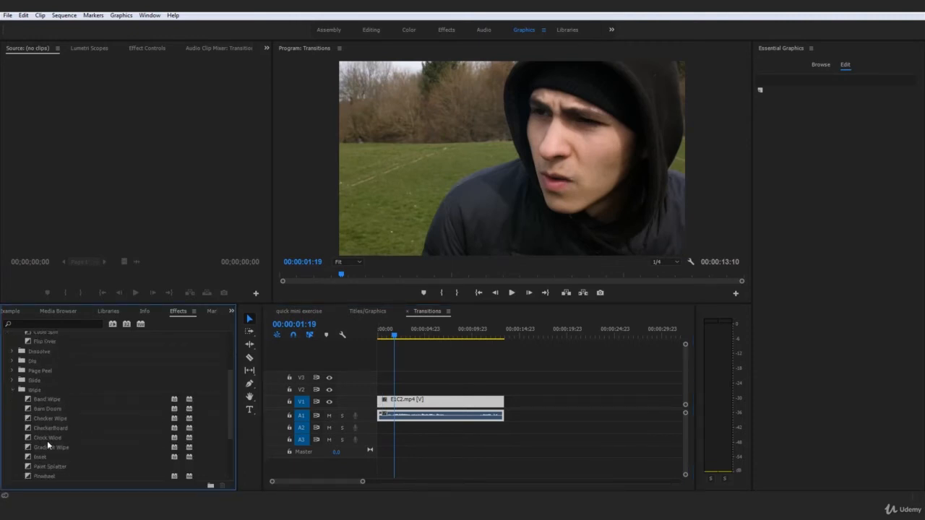
- Apply Radial Wipe to the start of E1C2.mp4, play it back, undo it, and return the playhead to 00:00:00:00
left_click_drag(27, 449, 221, 441)
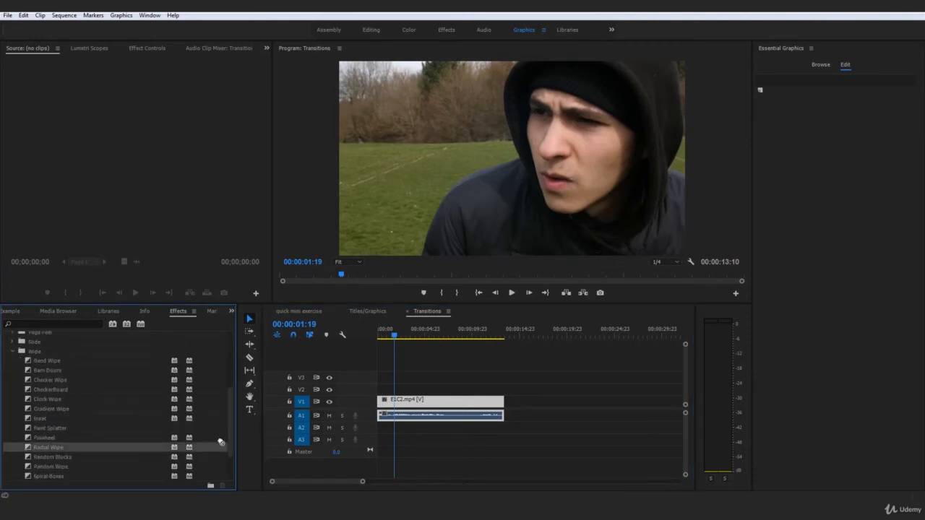
left_click_drag(384, 406, 384, 402)
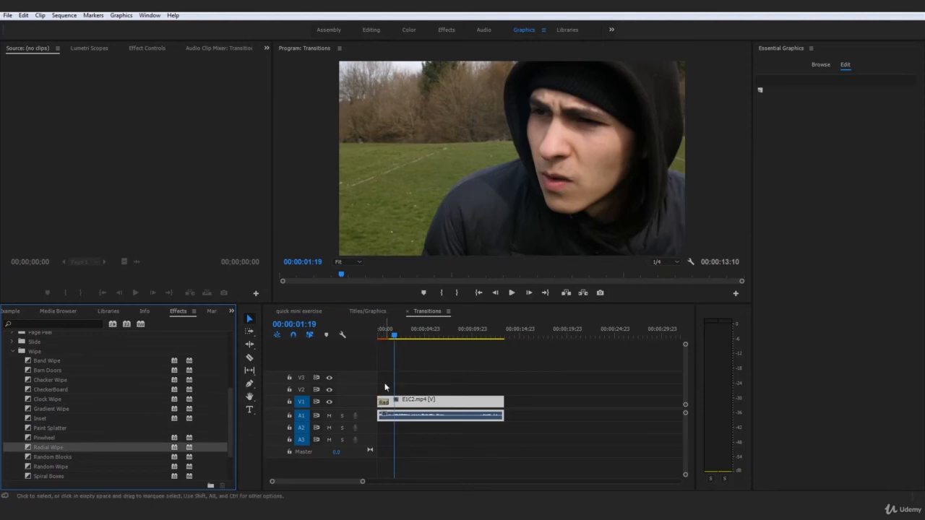
left_click_drag(386, 336, 359, 337)
key("space")
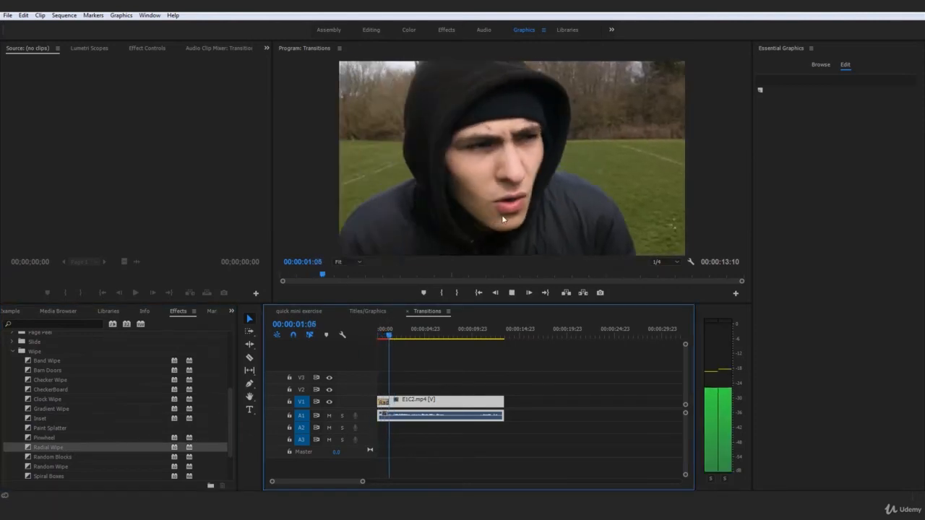
key("space")
key("ctrl+z")
left_click(381, 333)
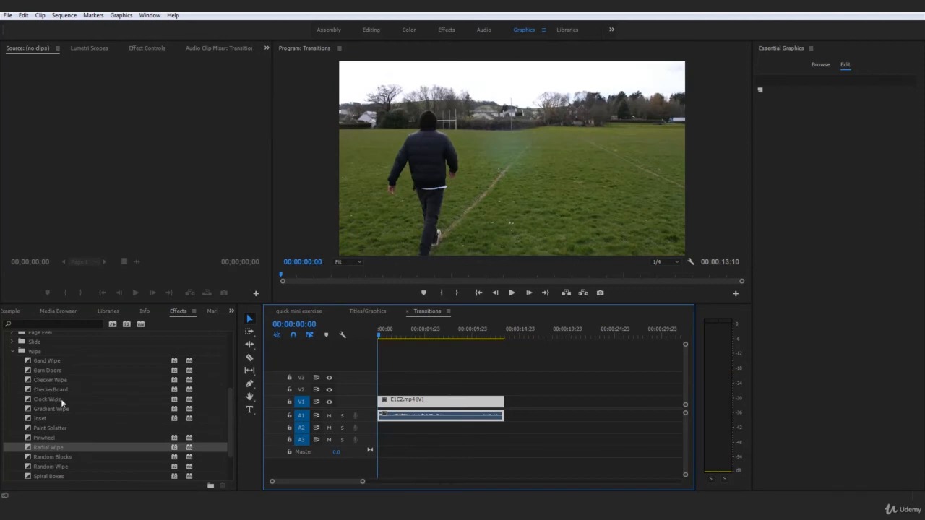
- Apply the Wipe transition to the start of E1C2.mp4 on V1, play it, and return the playhead to the start
scroll(61, 403, "down", 1)
scroll(78, 437, "down", 1)
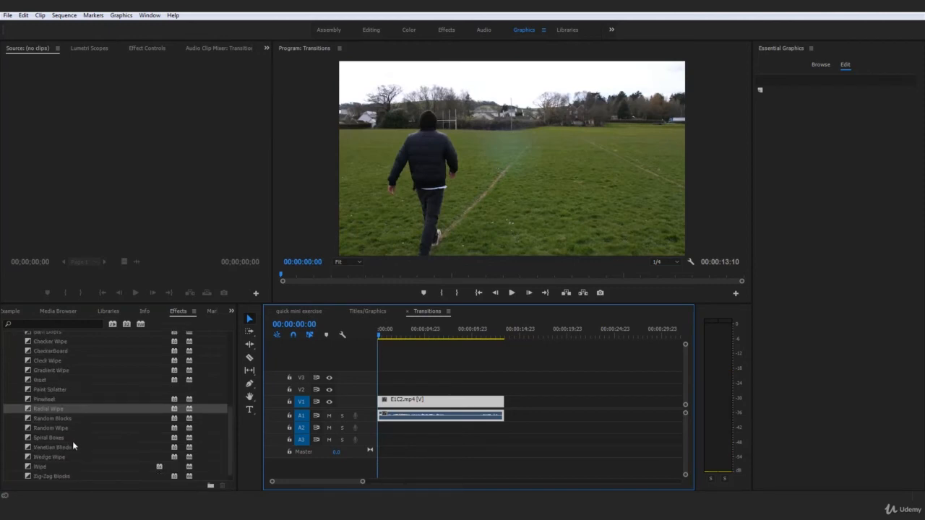
scroll(65, 453, "down", 1)
left_click_drag(65, 455, 362, 433)
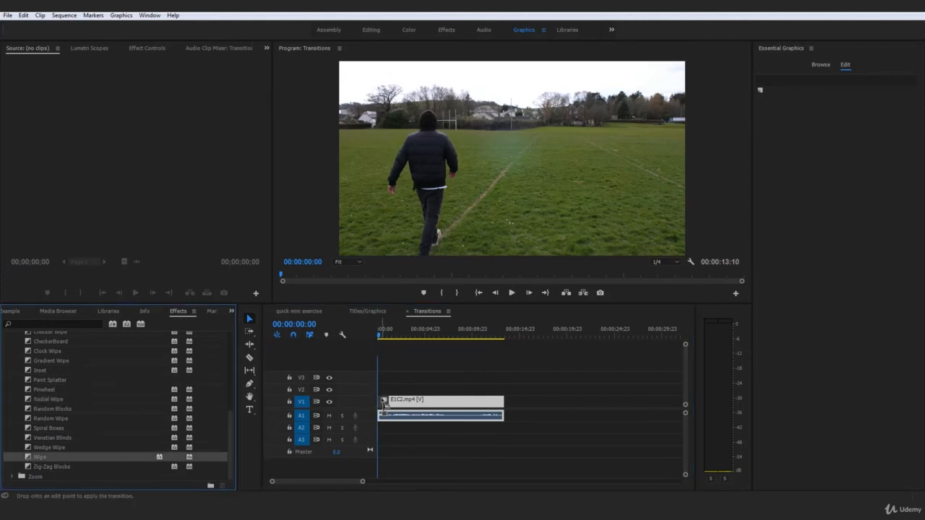
left_click_drag(384, 402, 384, 402)
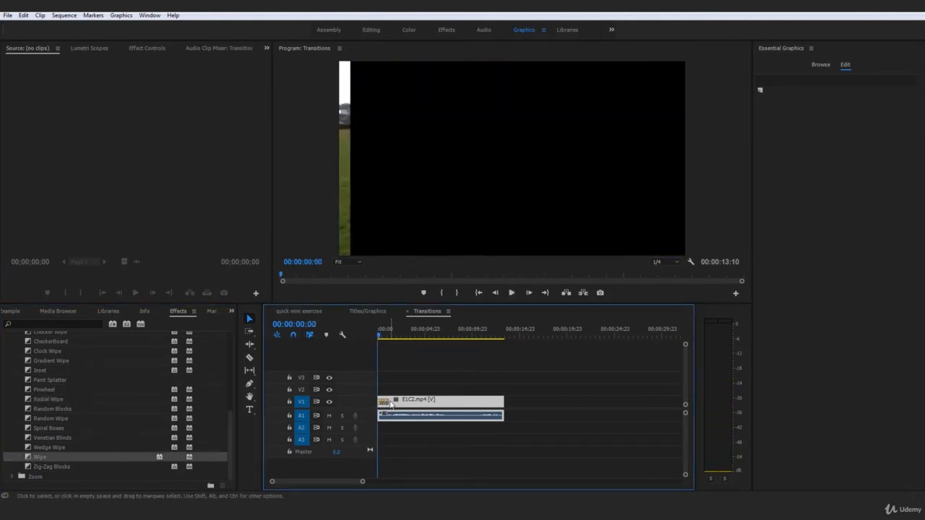
key("space")
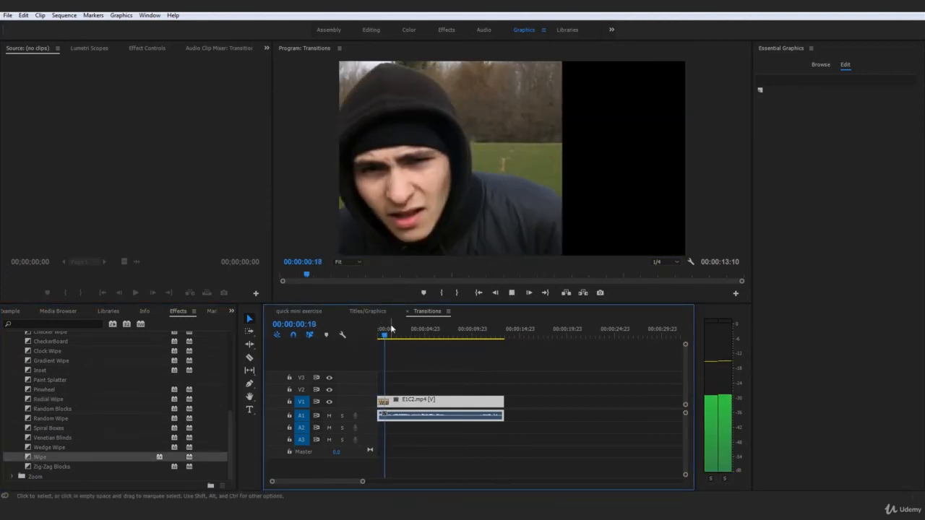
left_click_drag(391, 328, 352, 334)
left_click(496, 379)
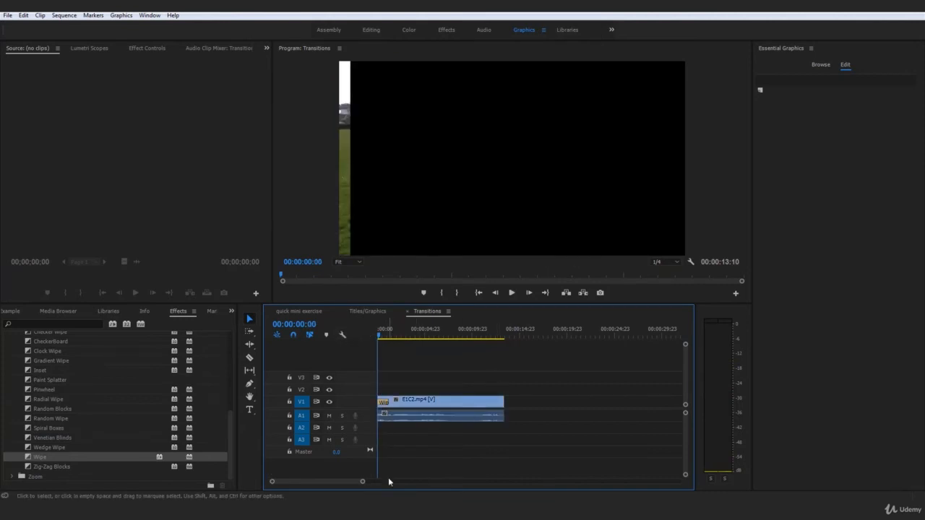
- Lengthen the Wipe transition at the start of E1C2.mp4 to about 4 seconds and play it back
left_click_drag(362, 481, 312, 485)
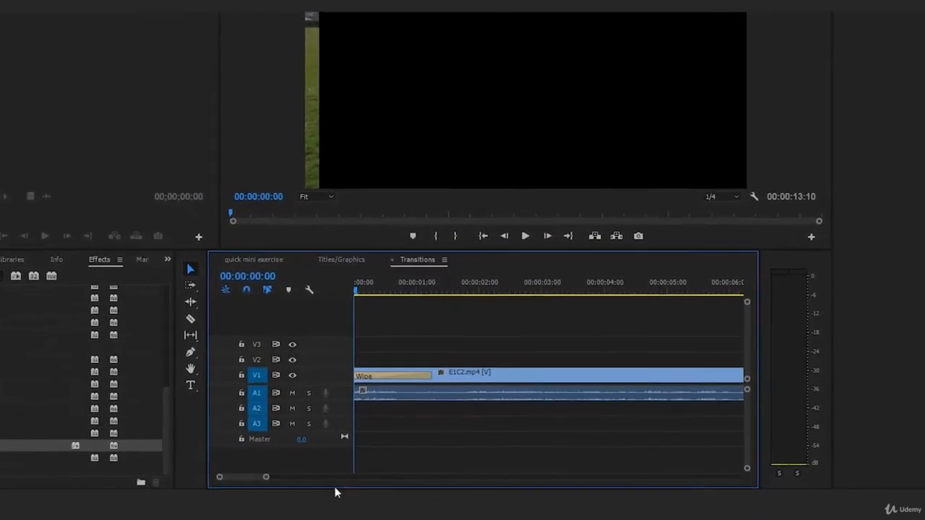
left_click(415, 383)
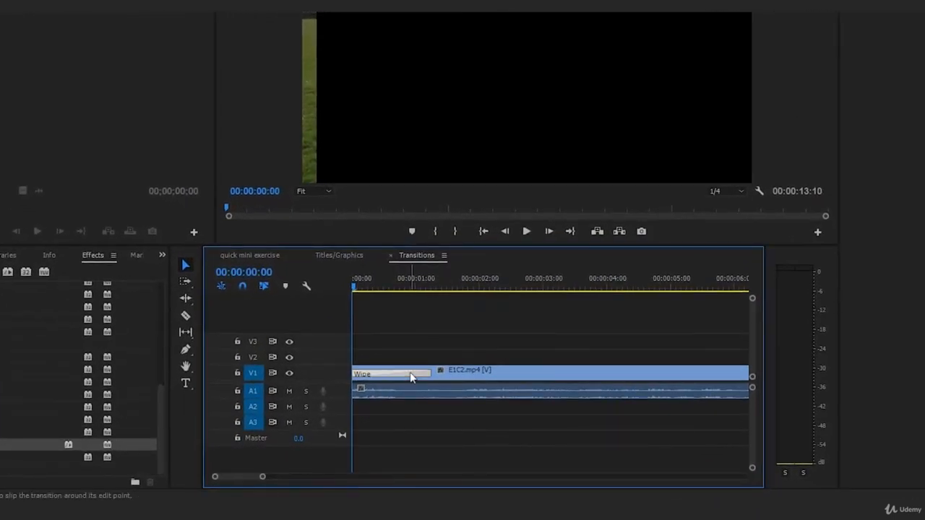
left_click(445, 337)
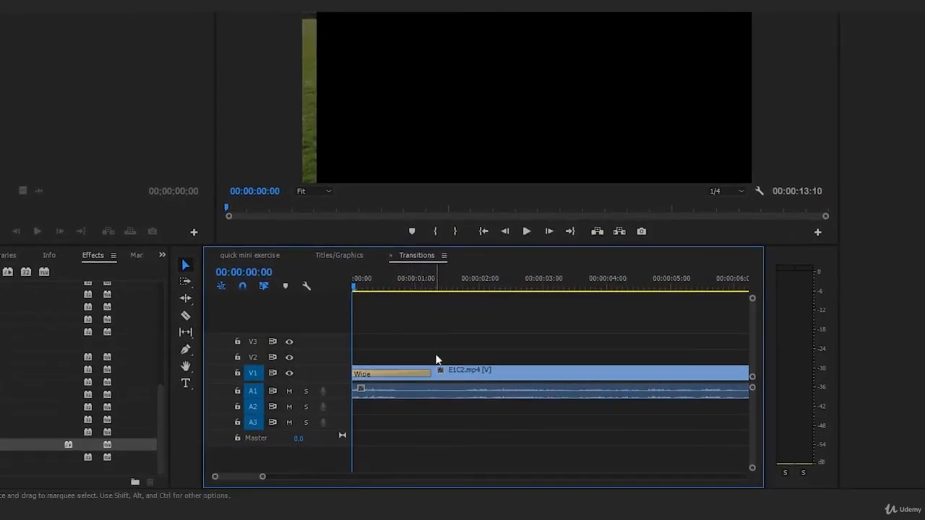
left_click(406, 372)
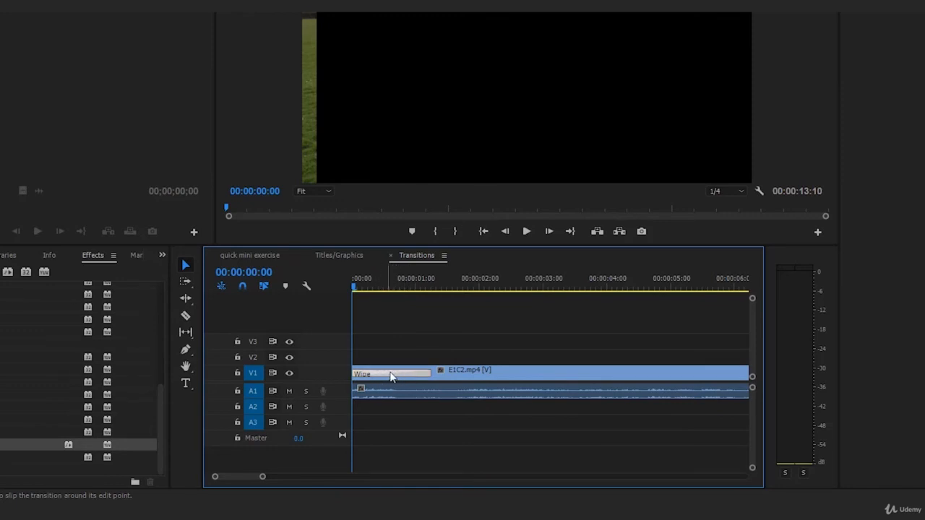
left_click(456, 378)
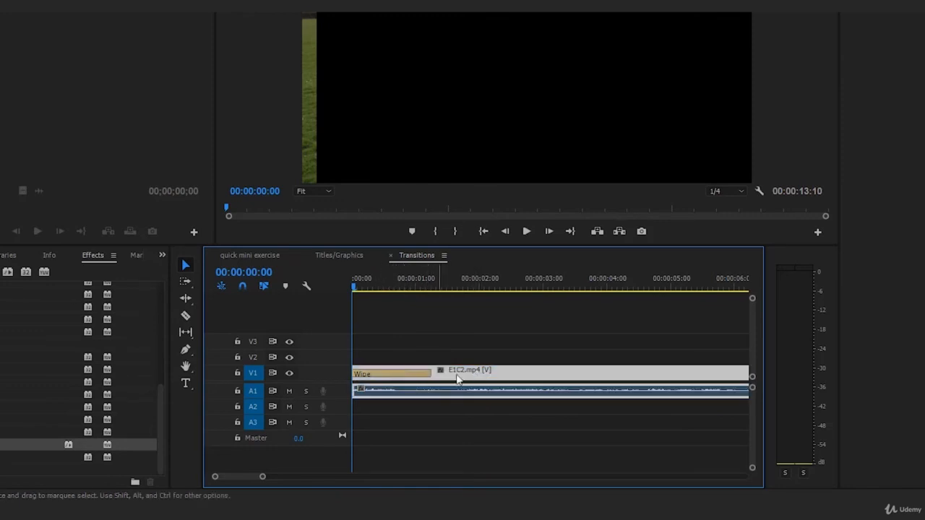
left_click(409, 372)
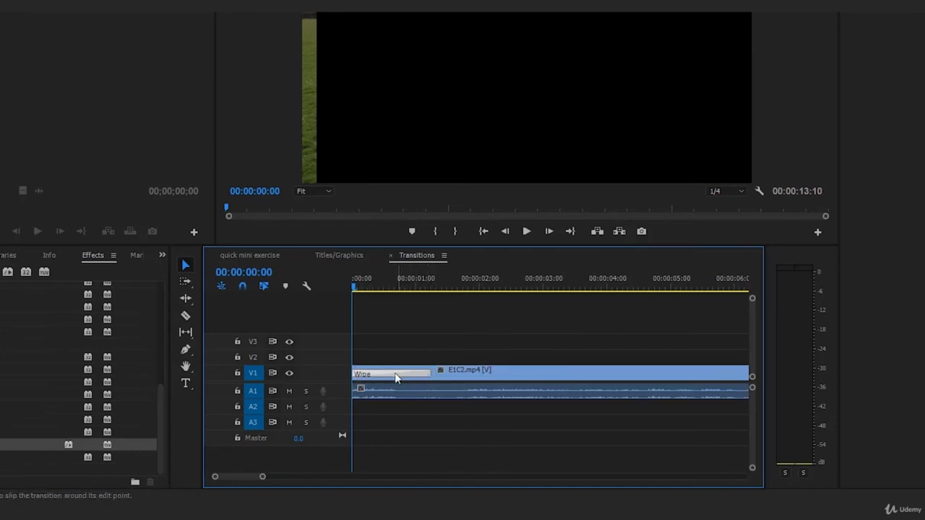
left_click_drag(437, 373, 380, 390)
key("space")
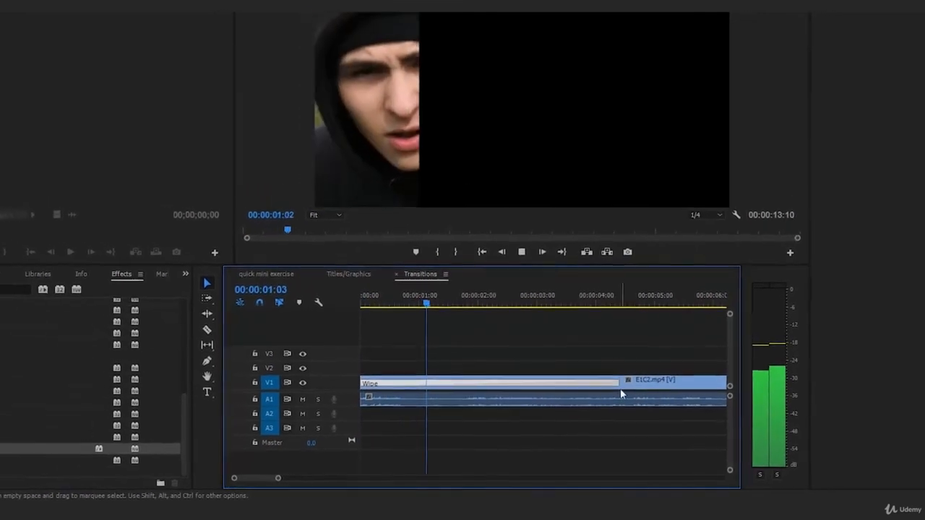
key("space")
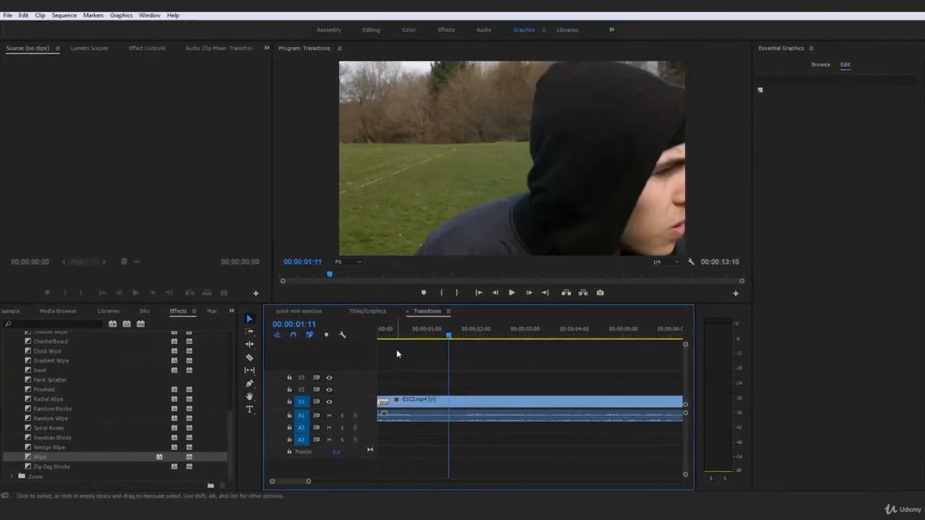
- Shorten the Wipe transition to less than half a second and play it from the start of the sequence
left_click(403, 354)
key("space")
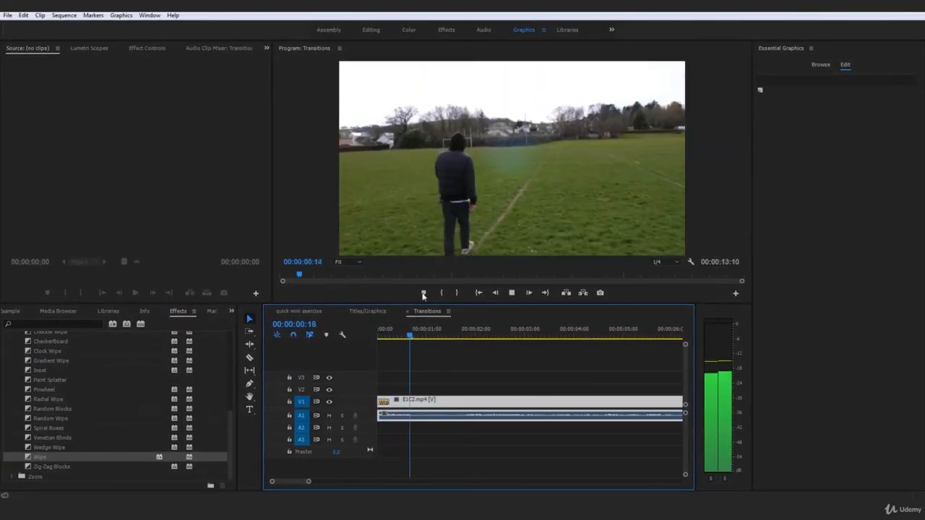
key("space")
left_click_drag(409, 335, 375, 337)
left_click_drag(309, 481, 367, 482)
key("space")
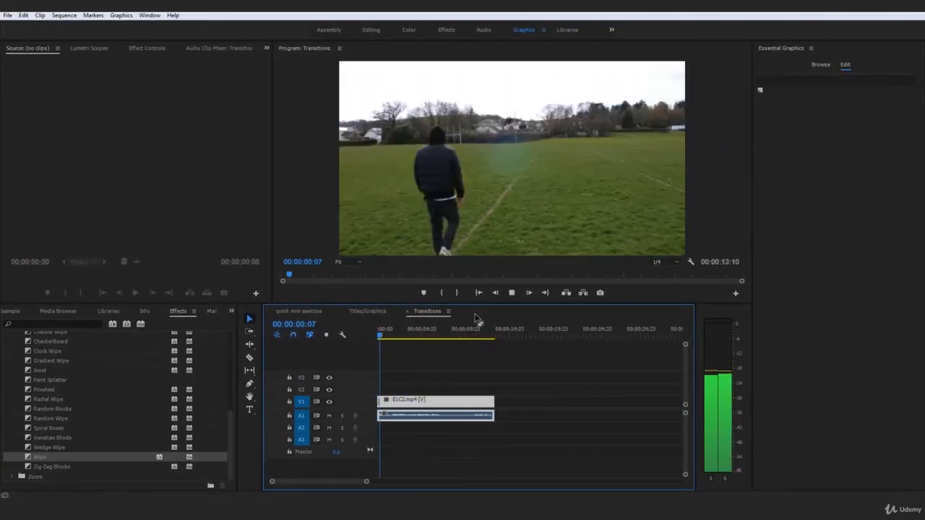
key("space")
- Move E1C2.mp4 to start at about 00:00:00:22, play from the sequence start, and move the clip back to the beginning
left_click_drag(420, 403, 428, 405)
left_click(428, 385)
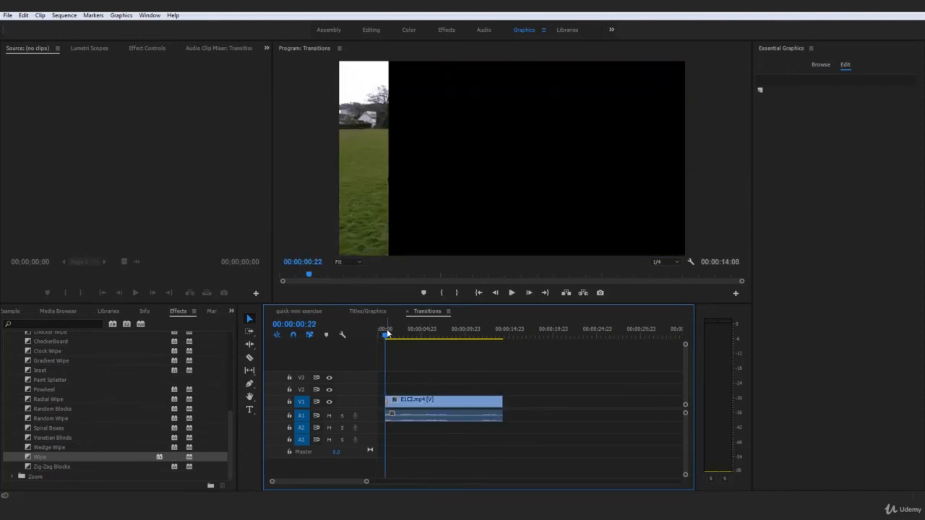
left_click_drag(387, 333, 377, 335)
key("space")
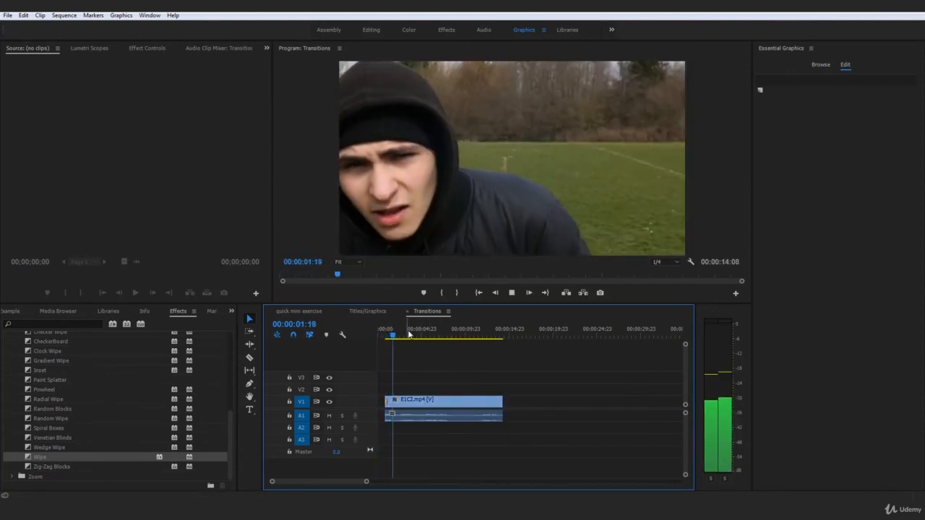
key("space")
left_click_drag(441, 403, 433, 403)
left_click(439, 392)
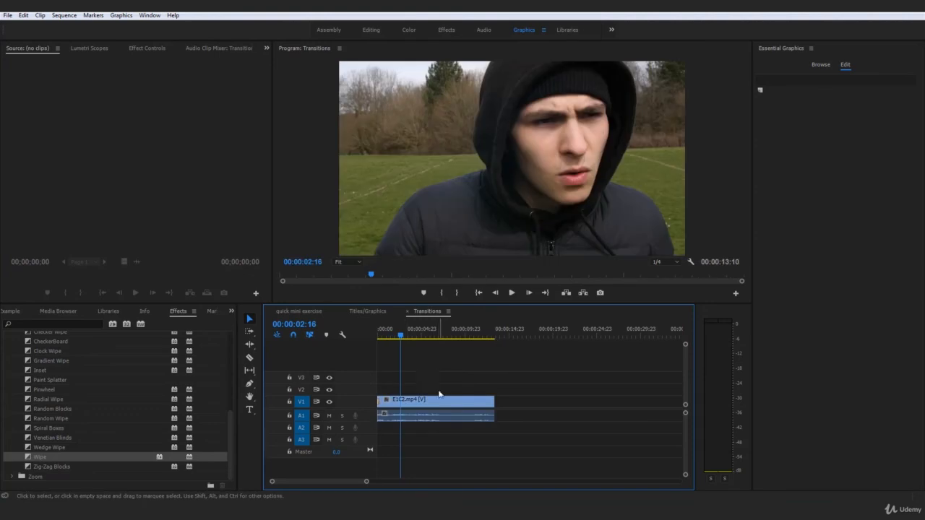
- Undo the clip moves and Wipe edits until E1C2.mp4 has no transition, and deselect the clip
key("ctrl+d")
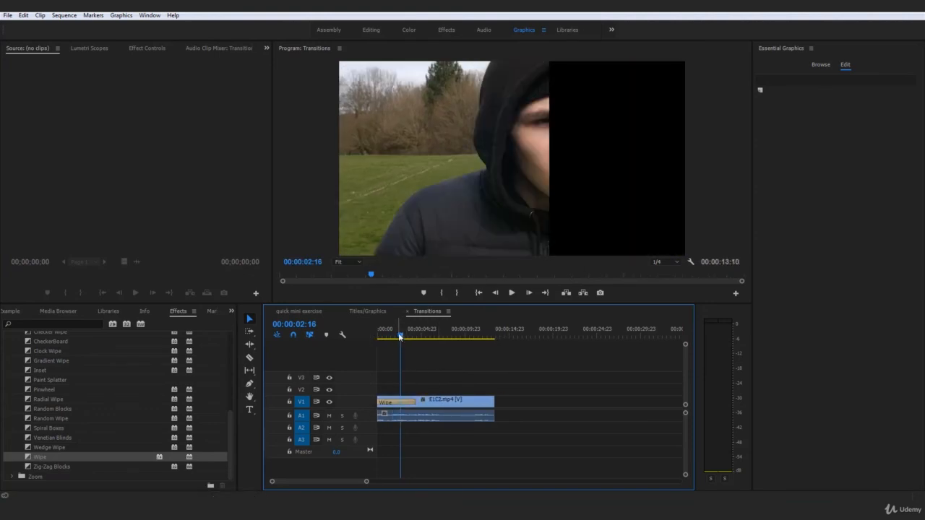
key("ctrl+z")
key("ctrl+z")
key("ctrl+z")
key("ctrl+z")
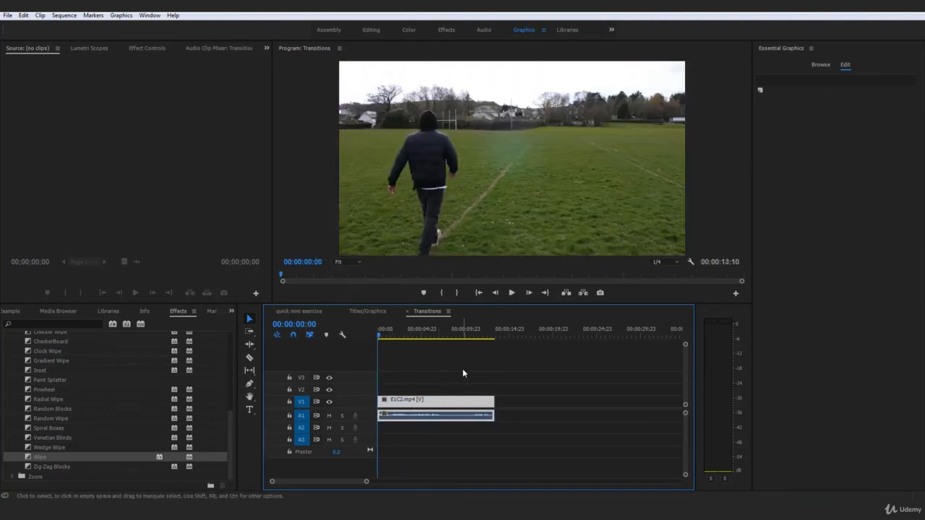
left_click(462, 373)
- Expand the Zoom group instead of Wipe, apply Cross Zoom to the start of E1C2.mp4, and play it back
left_click_drag(239, 429, 249, 377)
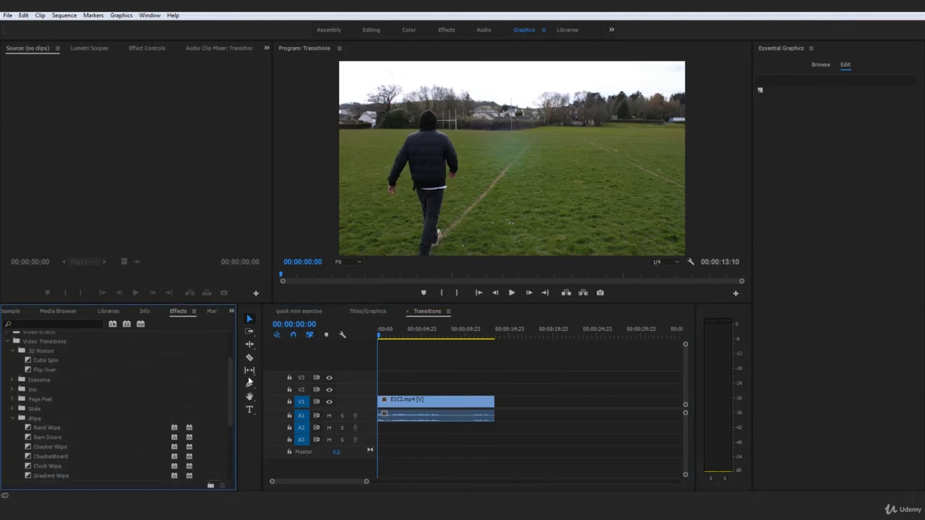
left_click(19, 418)
left_click(11, 428)
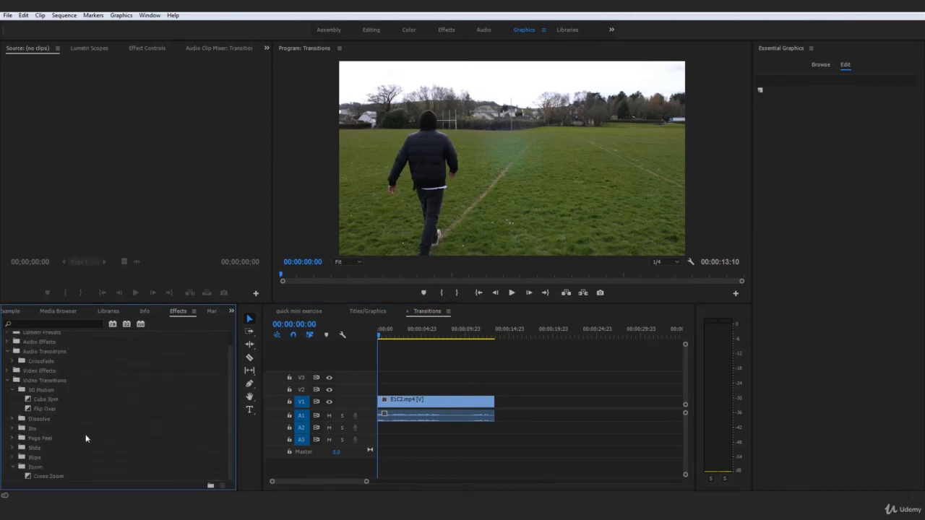
left_click_drag(36, 476, 383, 406)
key("space")
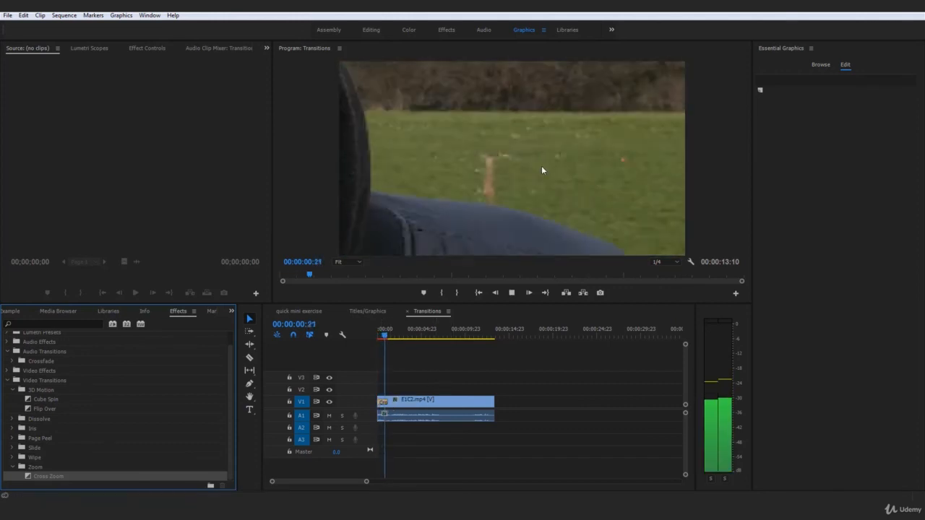
- Replay the Cross Zoom from the sequence start, return the playhead to the beginning, and remove the transition from E1C2.mp4
key("space")
left_click(375, 336)
key("space")
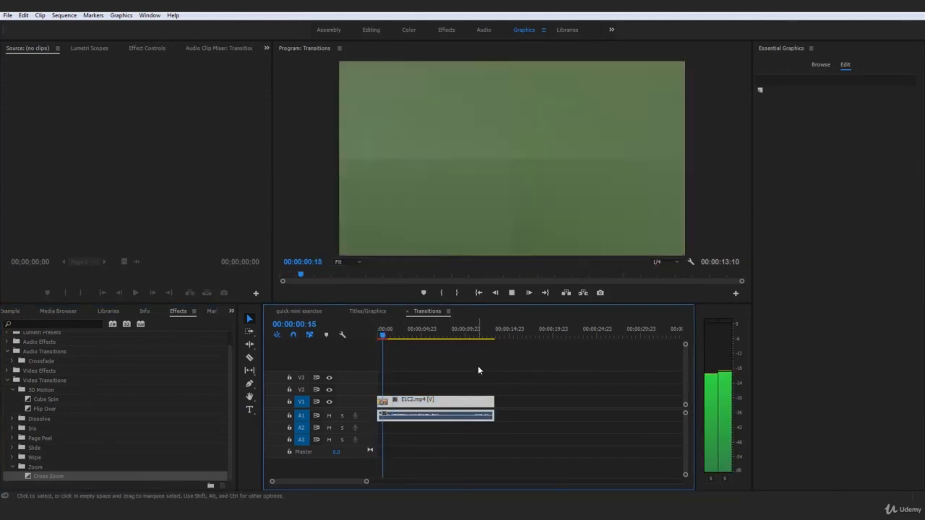
key("space")
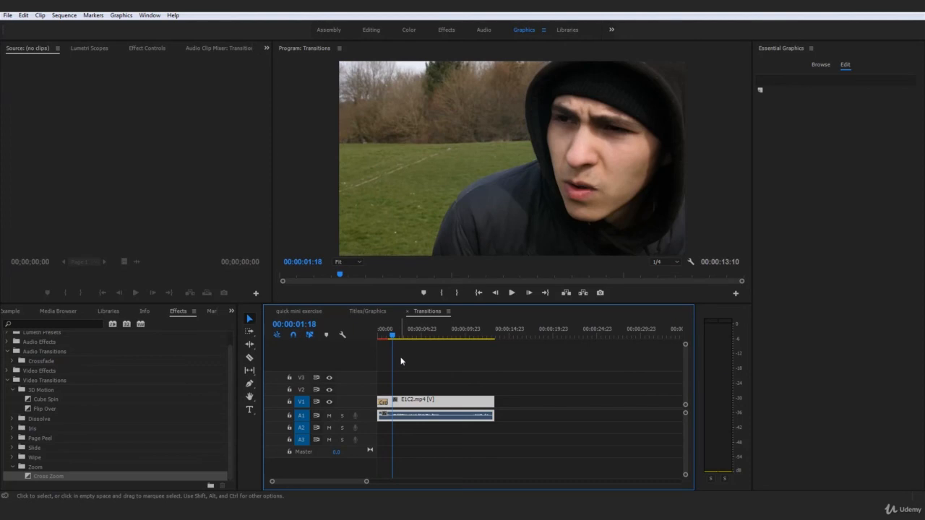
left_click(375, 333)
left_click(441, 353)
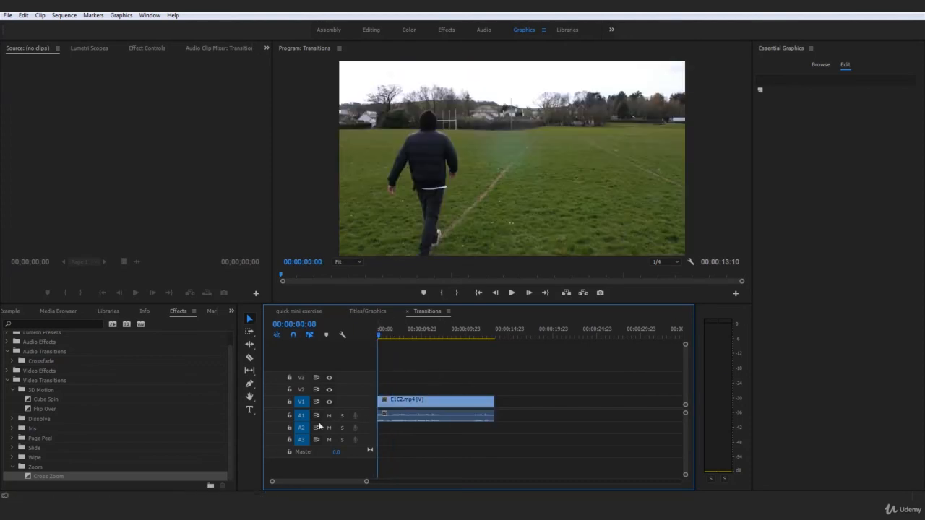
- Collapse the Zoom and 3D Motion groups and expand the Dissolve group of the video transitions
left_click(13, 467)
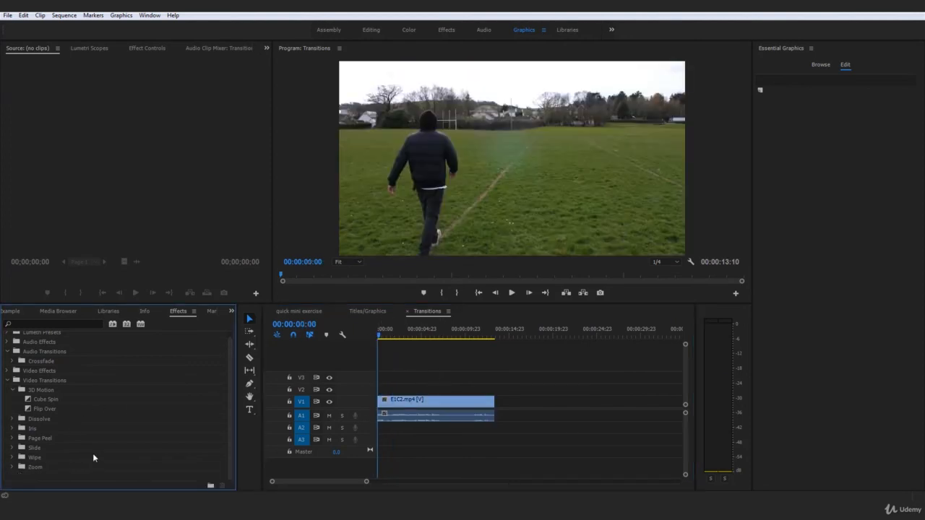
left_click(11, 390)
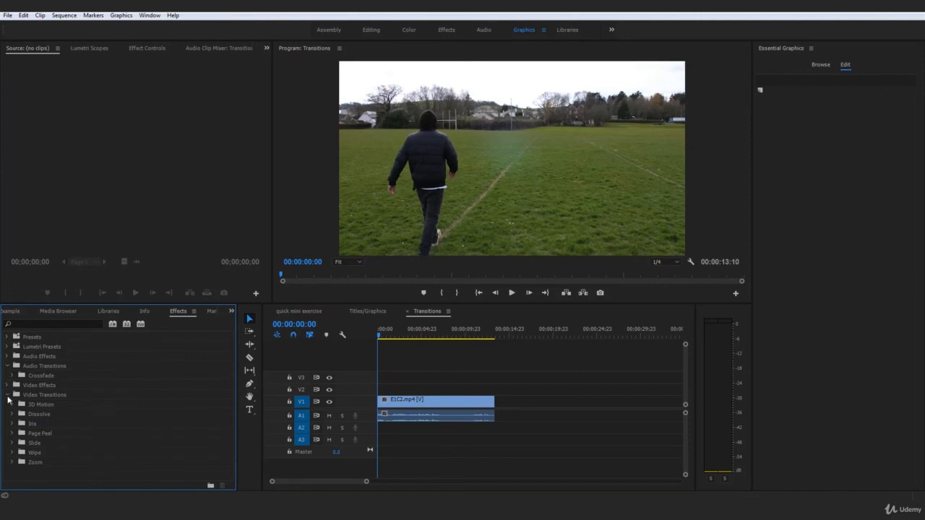
left_click(12, 414)
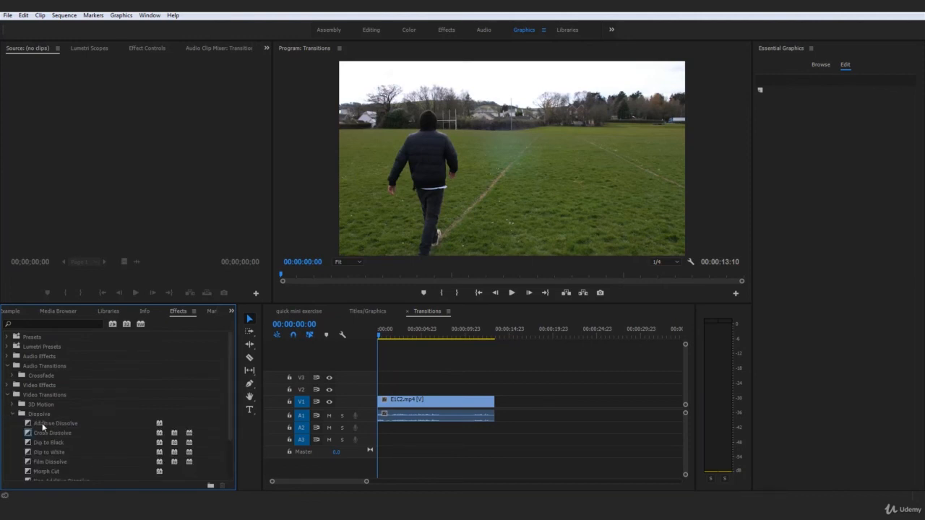
- Apply Cross Dissolve to the start of E1C2.mp4, play it back, and undo the transition
left_click_drag(61, 429, 201, 405)
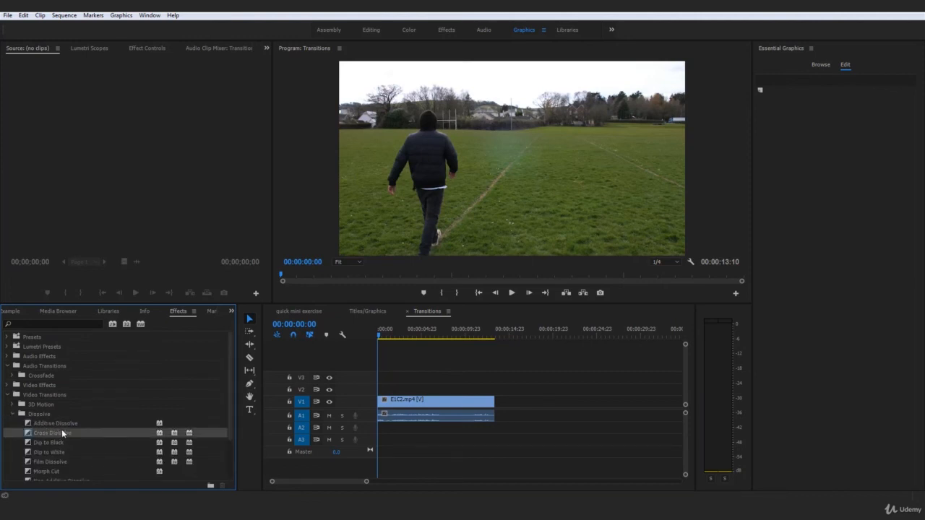
left_click_drag(385, 396, 384, 400)
key("space")
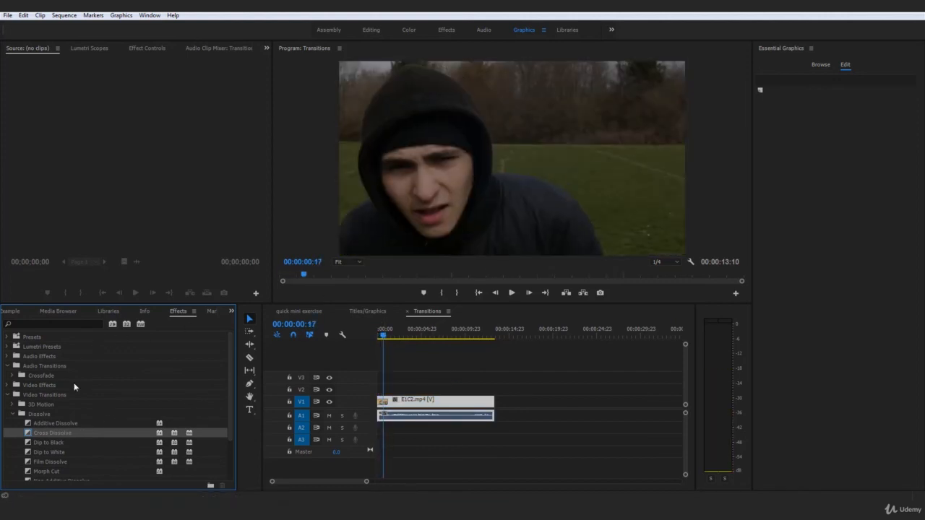
key("ctrl+z")
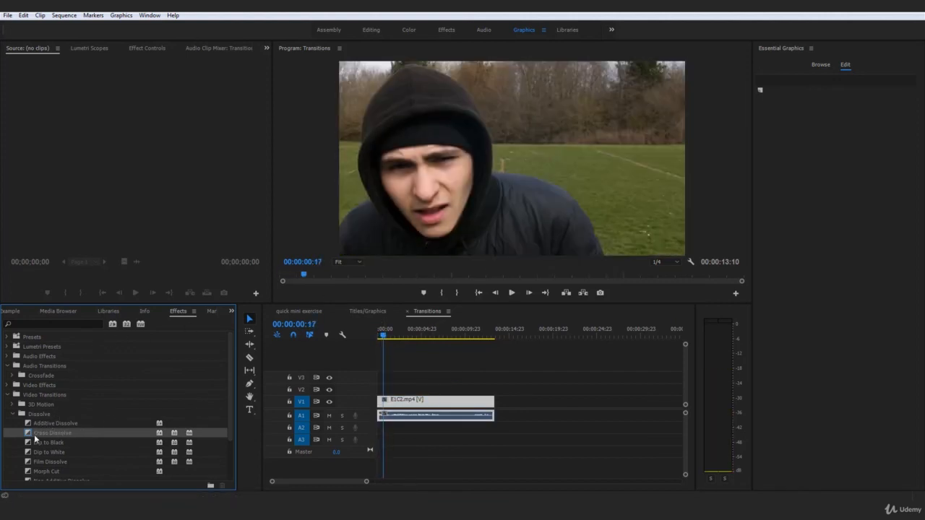
- Collapse the Dissolve group, return the playhead to the start of the sequence, and leave E1C2.mp4 deselected
left_click(53, 396)
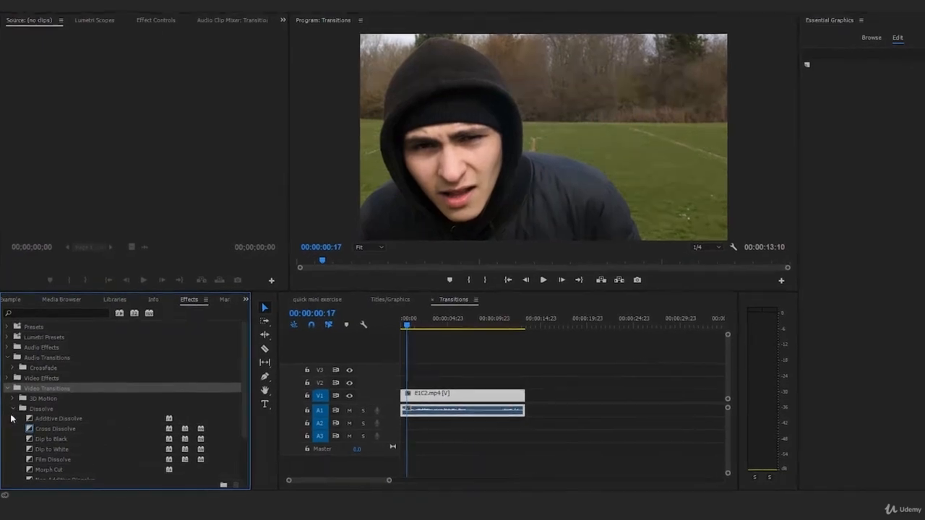
left_click(11, 407)
left_click(437, 381)
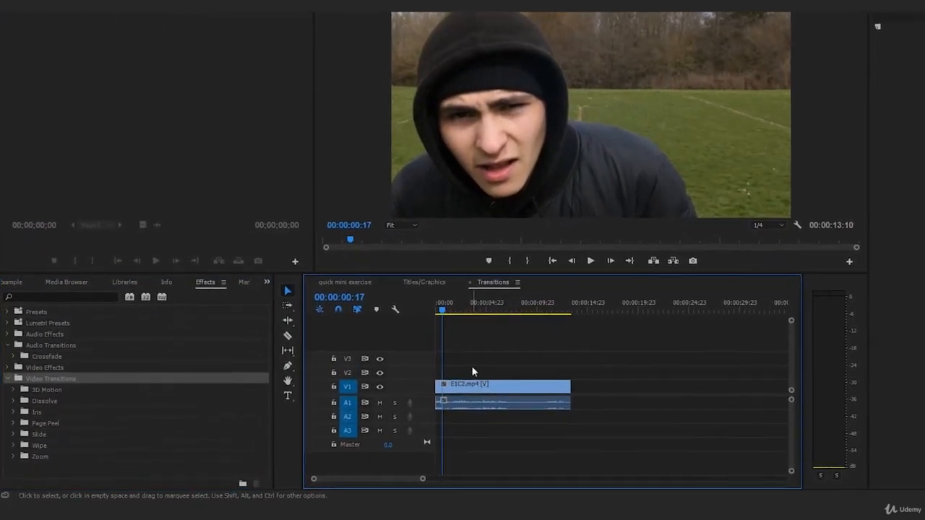
left_click_drag(470, 305, 423, 302)
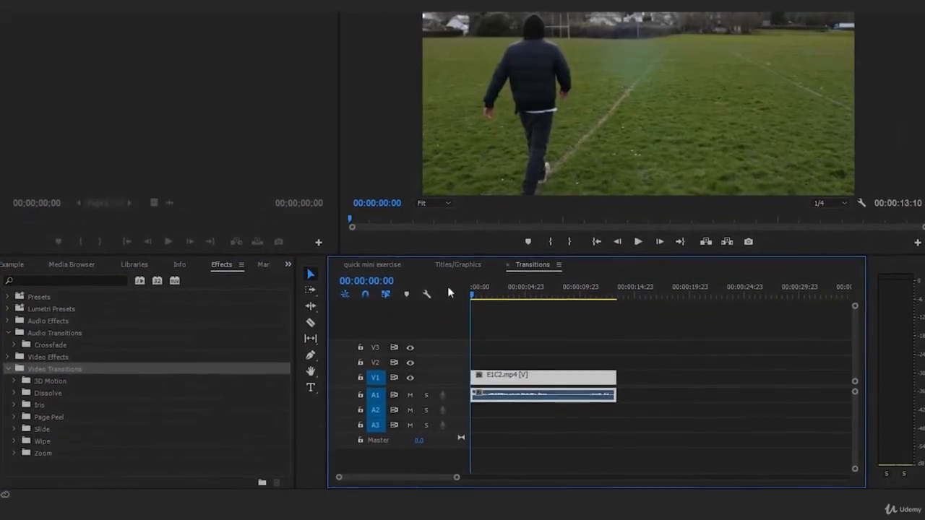
left_click(612, 336)
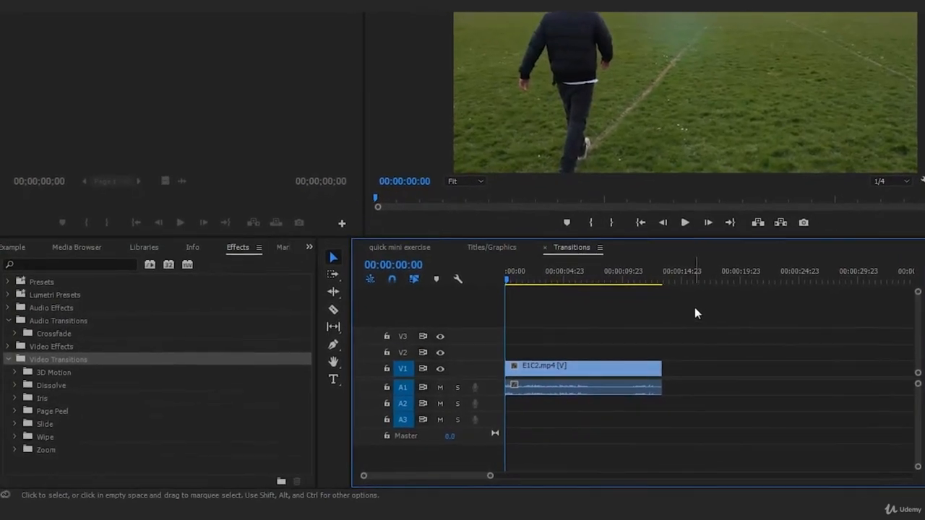